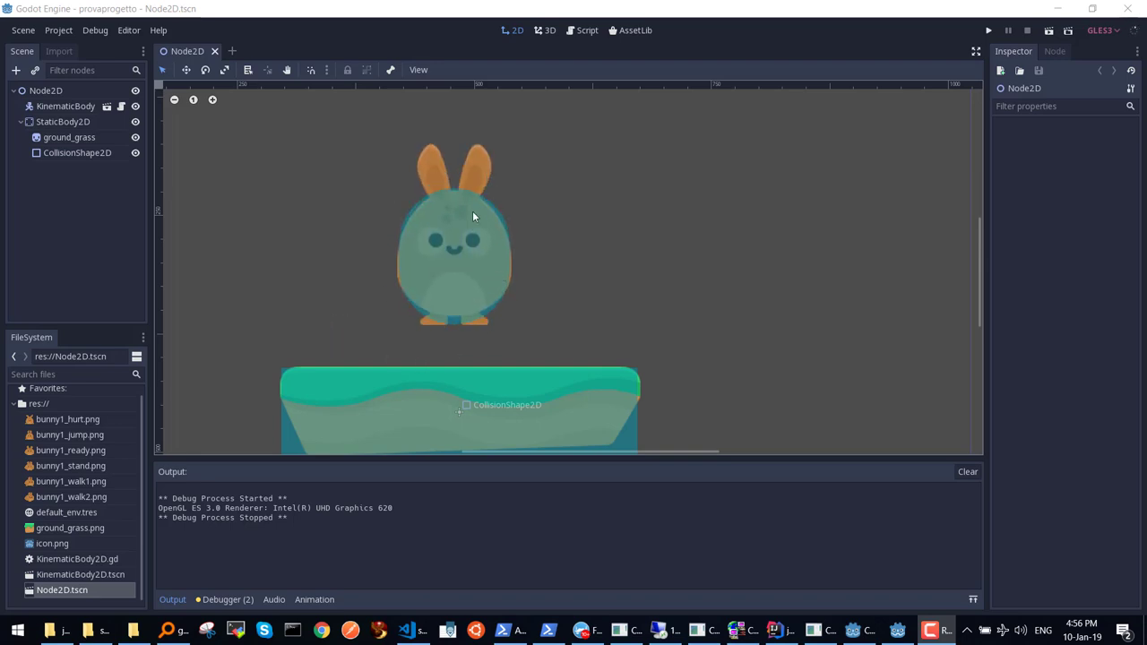
Step: Run the current scene to test it, then close the game window
left_click(1048, 30)
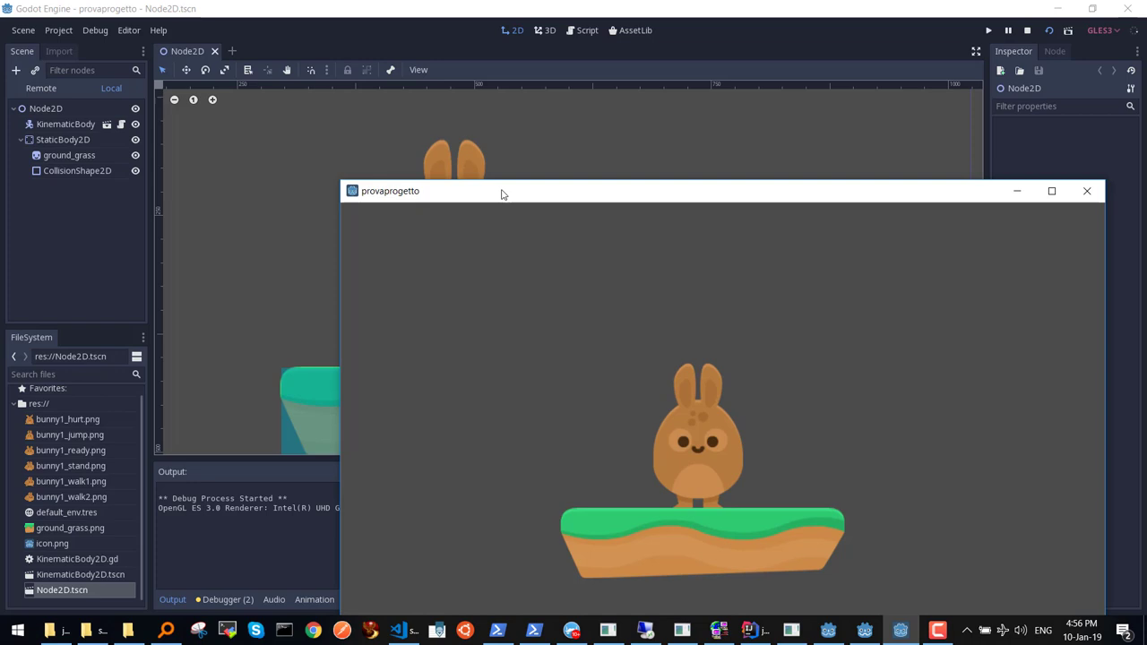
left_click_drag(501, 194, 391, 92)
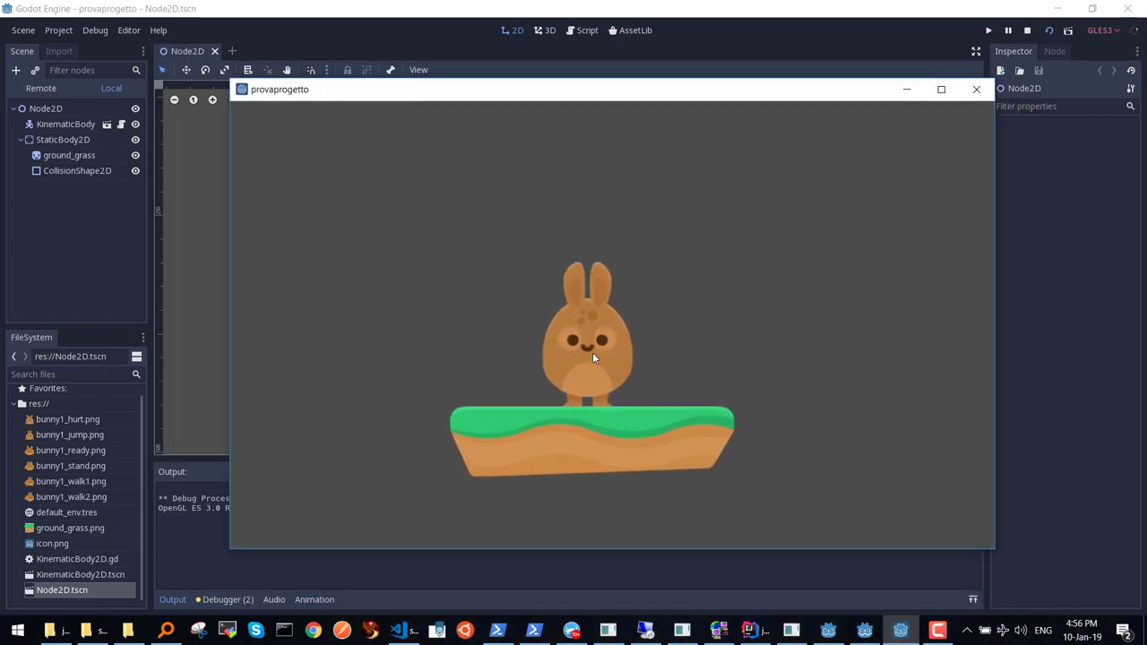
left_click(978, 90)
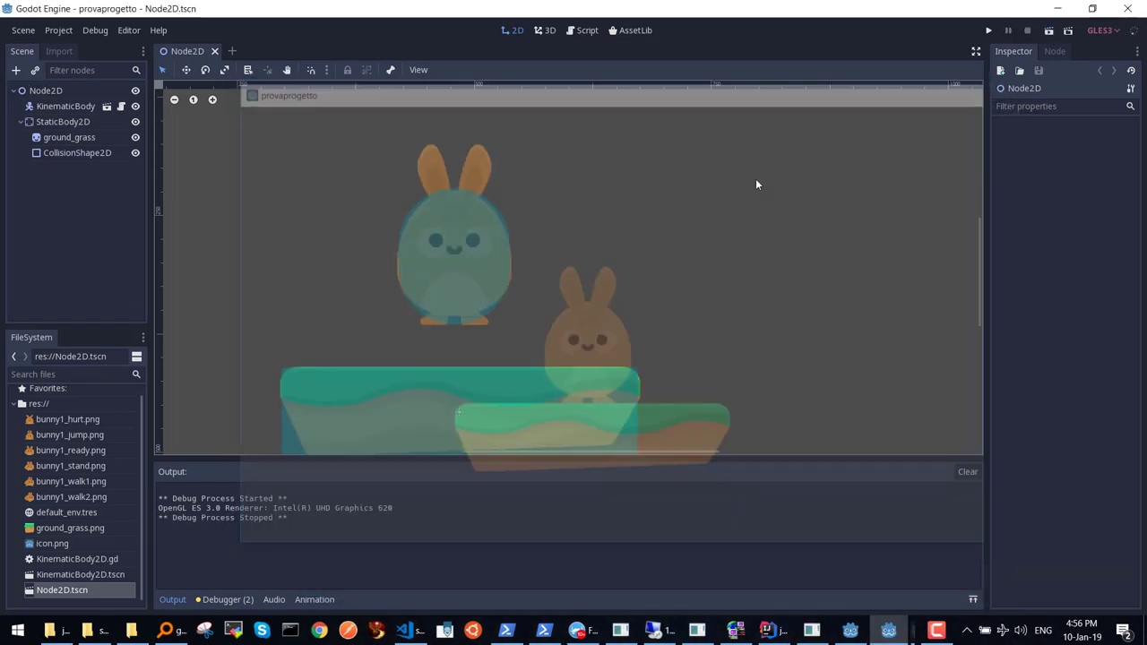
Step: Run the project and choose Node2D.tscn as the main scene
left_click(988, 31)
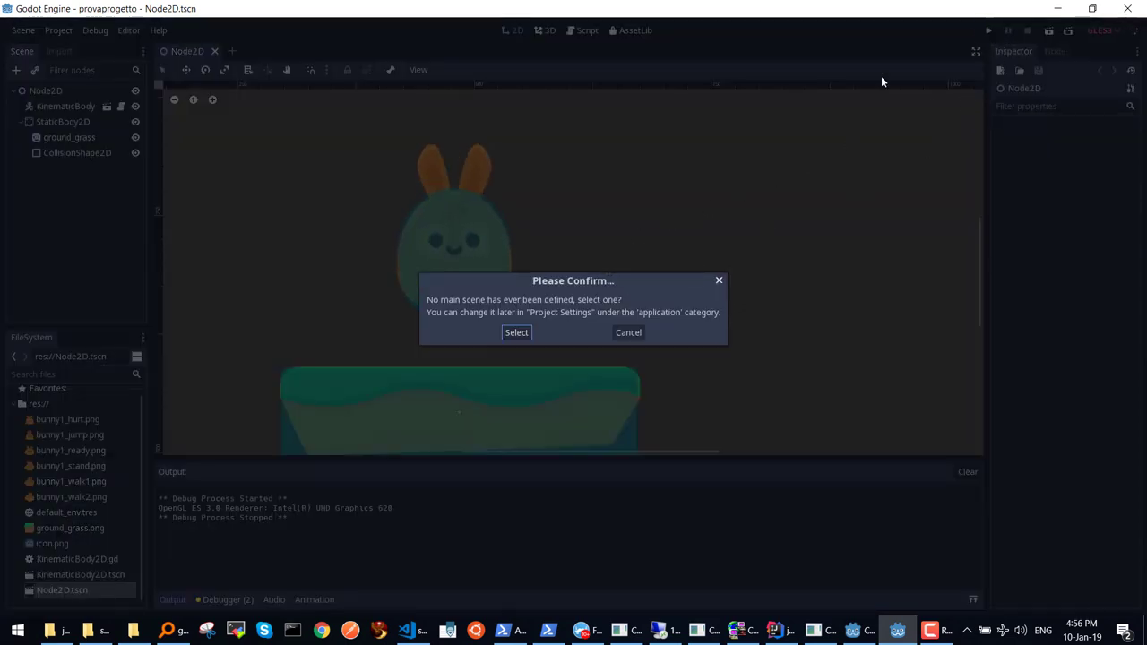
left_click(516, 332)
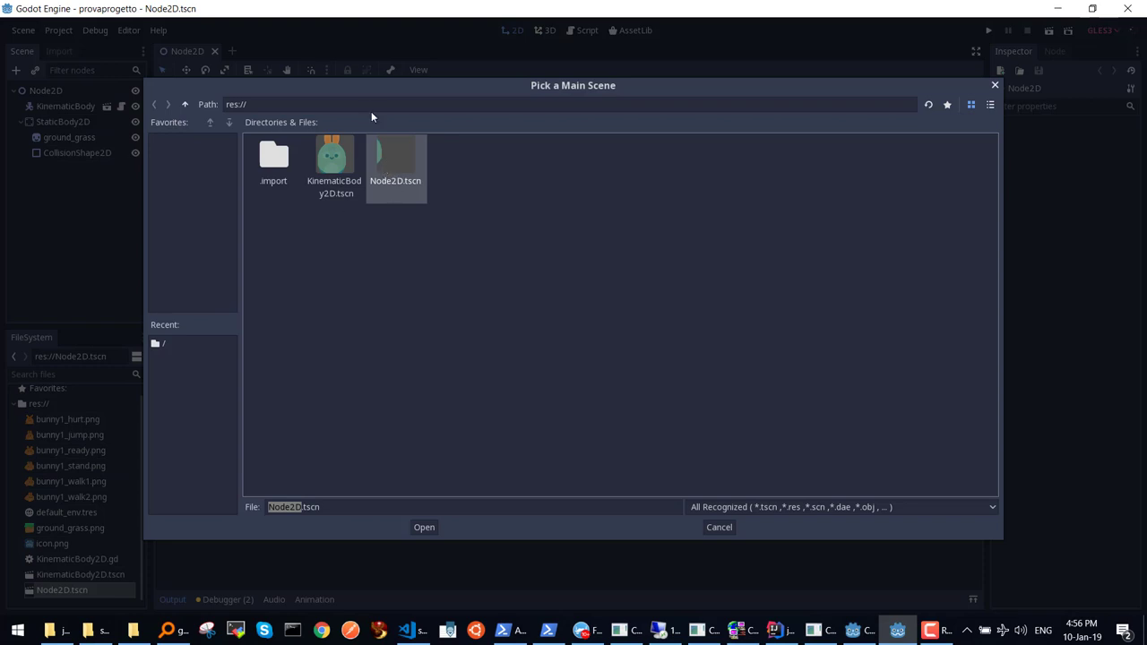
left_click_drag(356, 92, 383, 107)
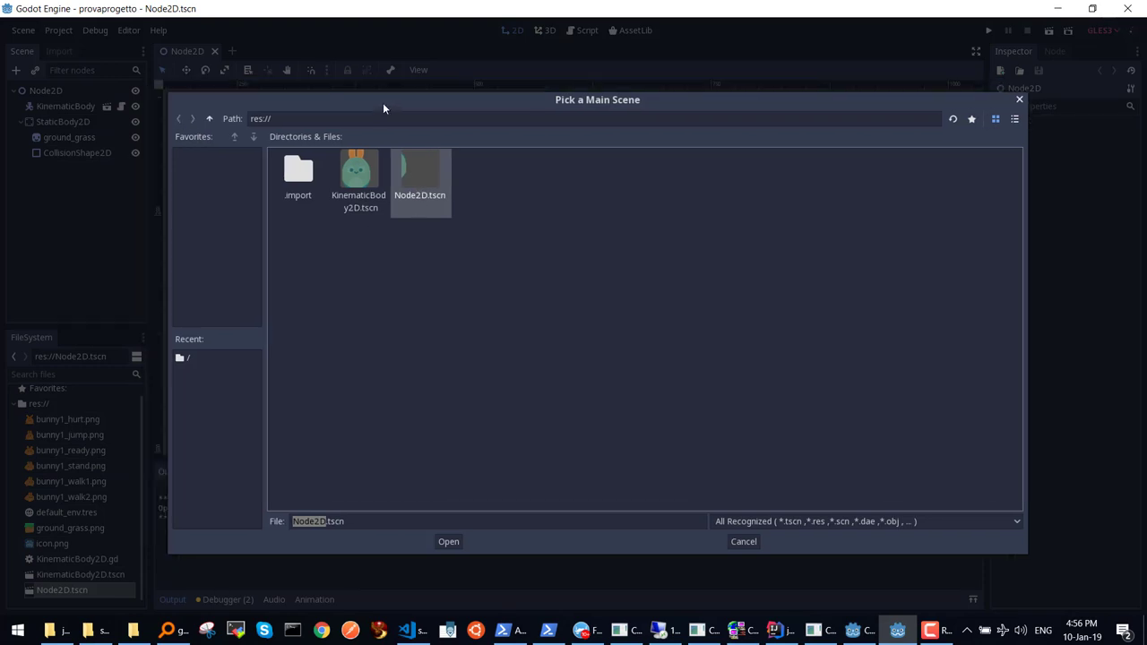
double_click(421, 181)
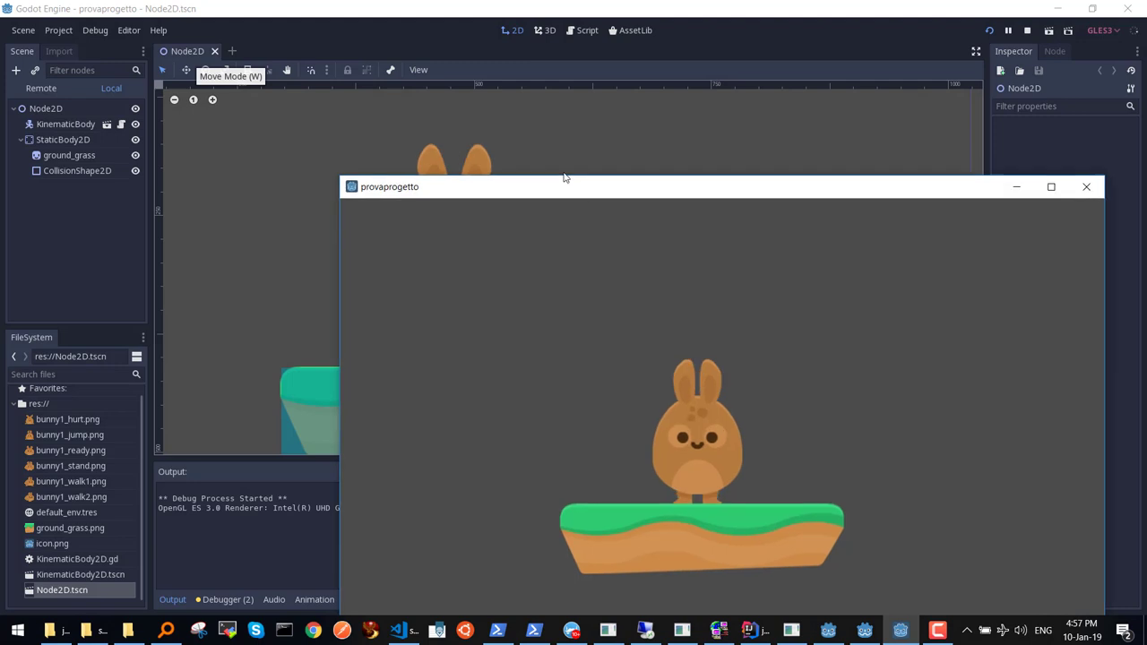
Step: Make the bunny jump and move left with the arrow keys, then close the game
left_click_drag(590, 199, 502, 111)
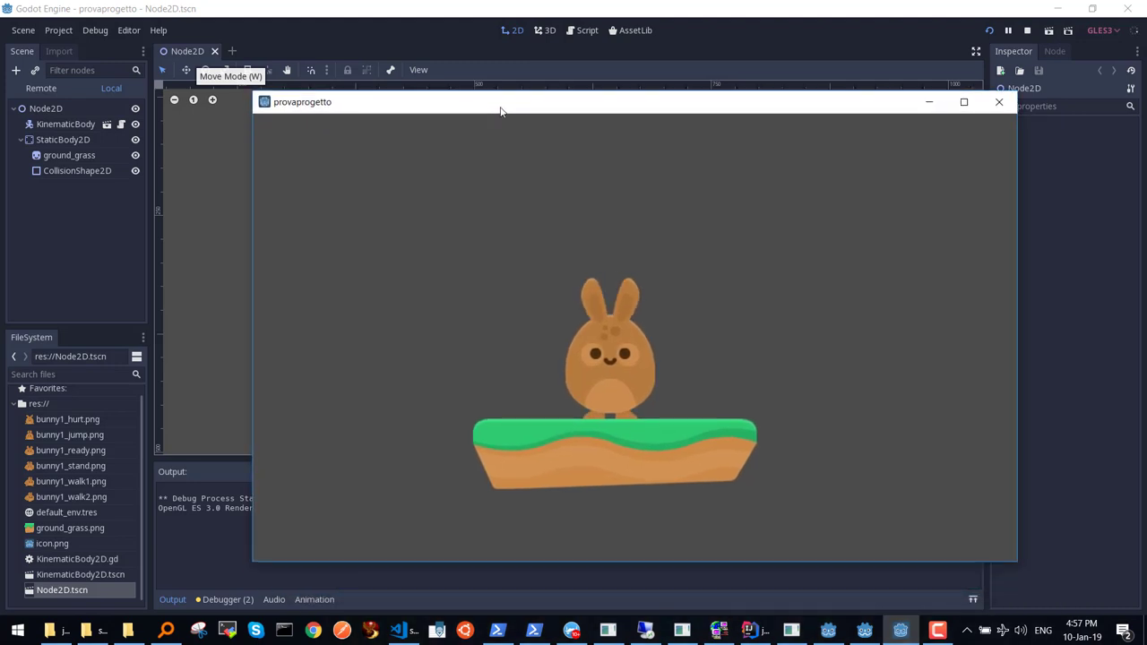
key("Up")
key("Left")
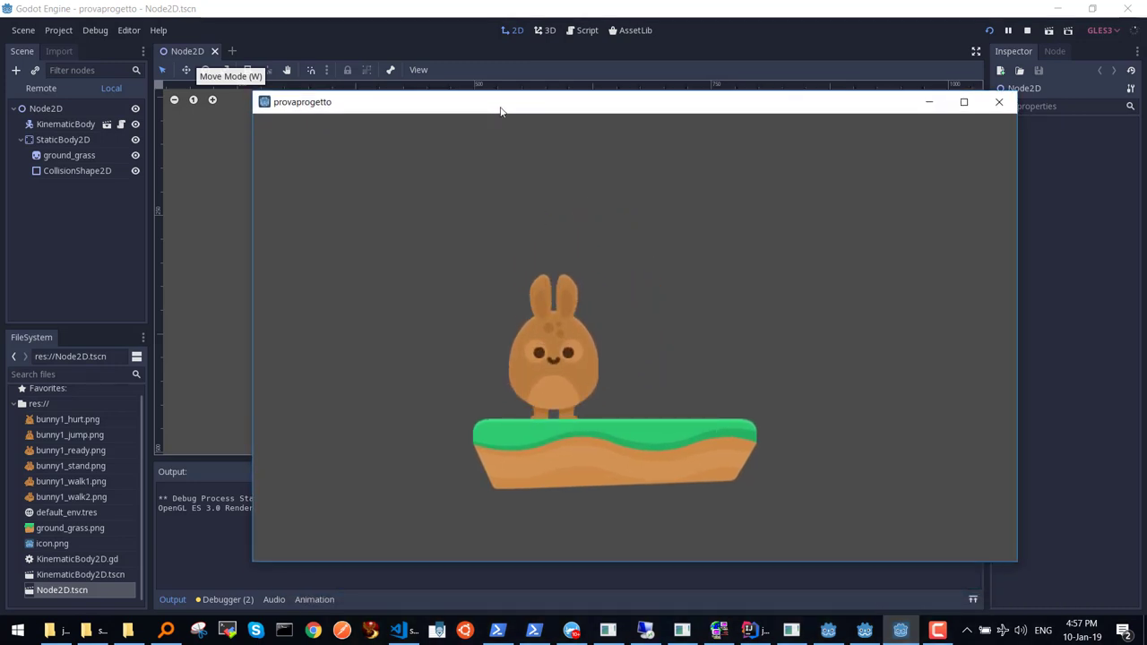
left_click(999, 102)
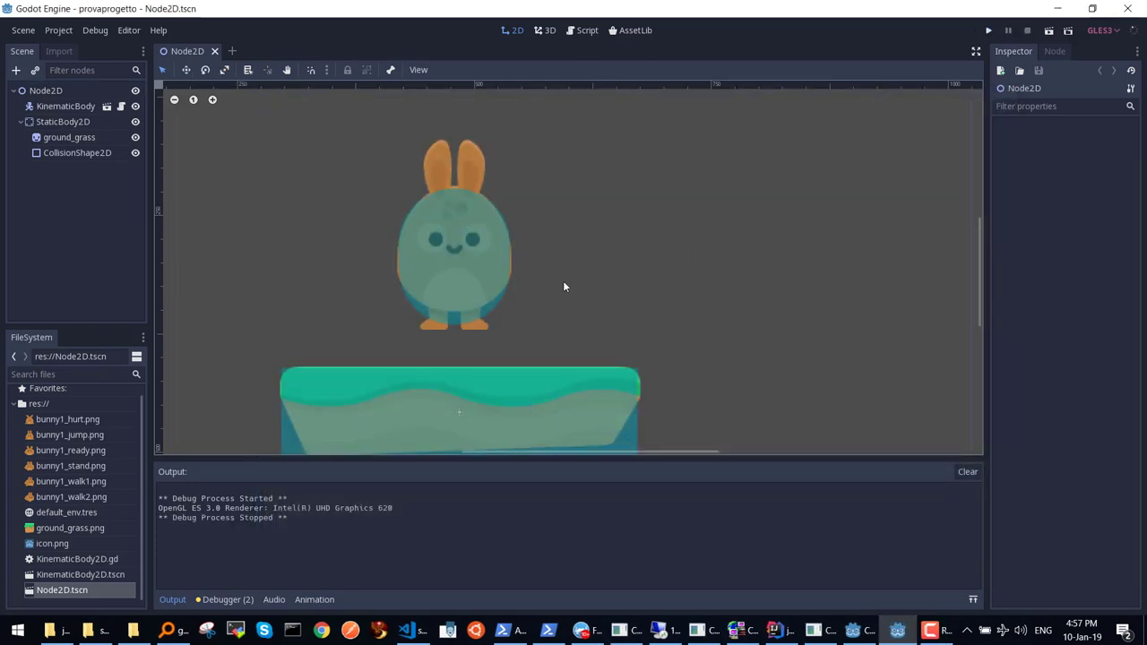
Step: Add a Windows Universal preset in Project > Export and open the export template manager
left_click(62, 33)
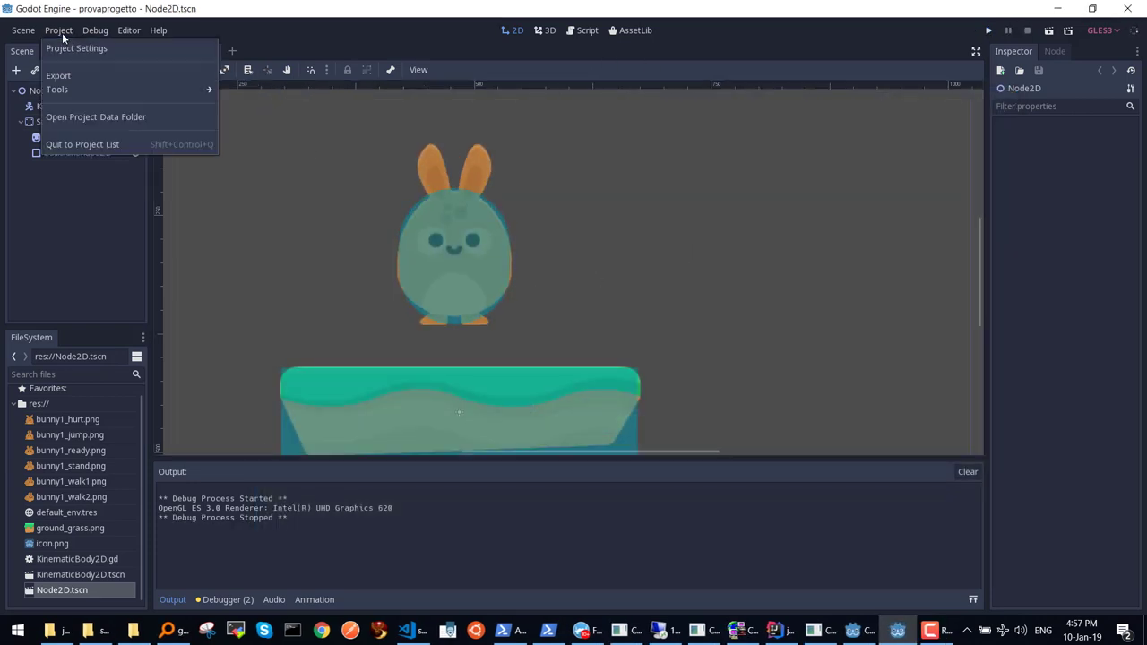
left_click(86, 77)
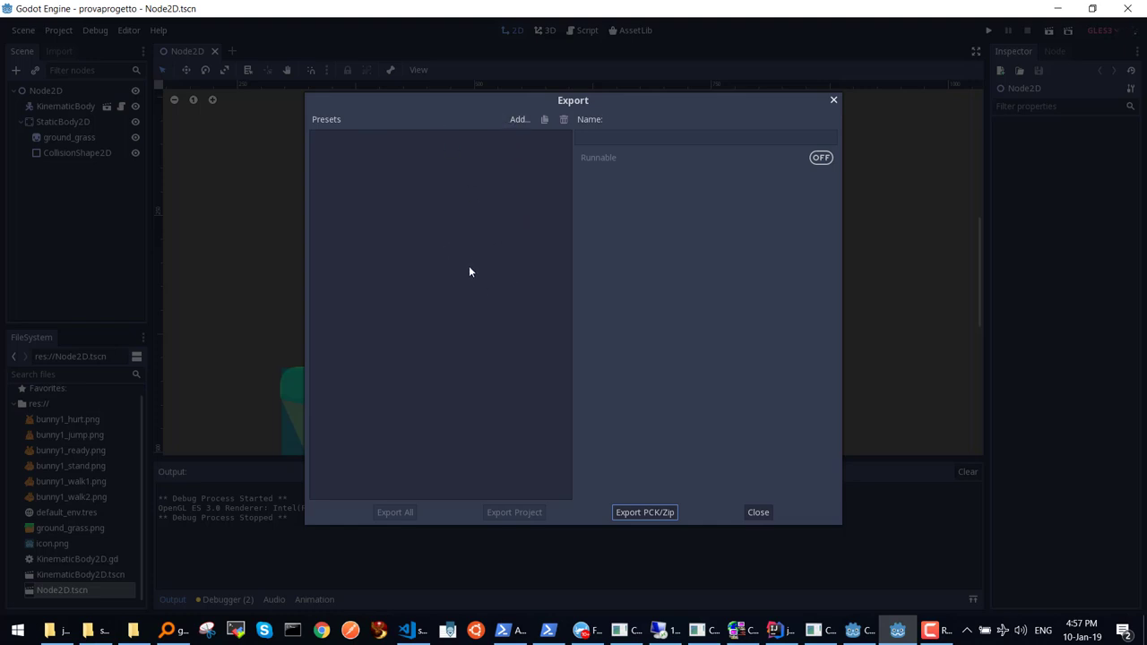
left_click(522, 120)
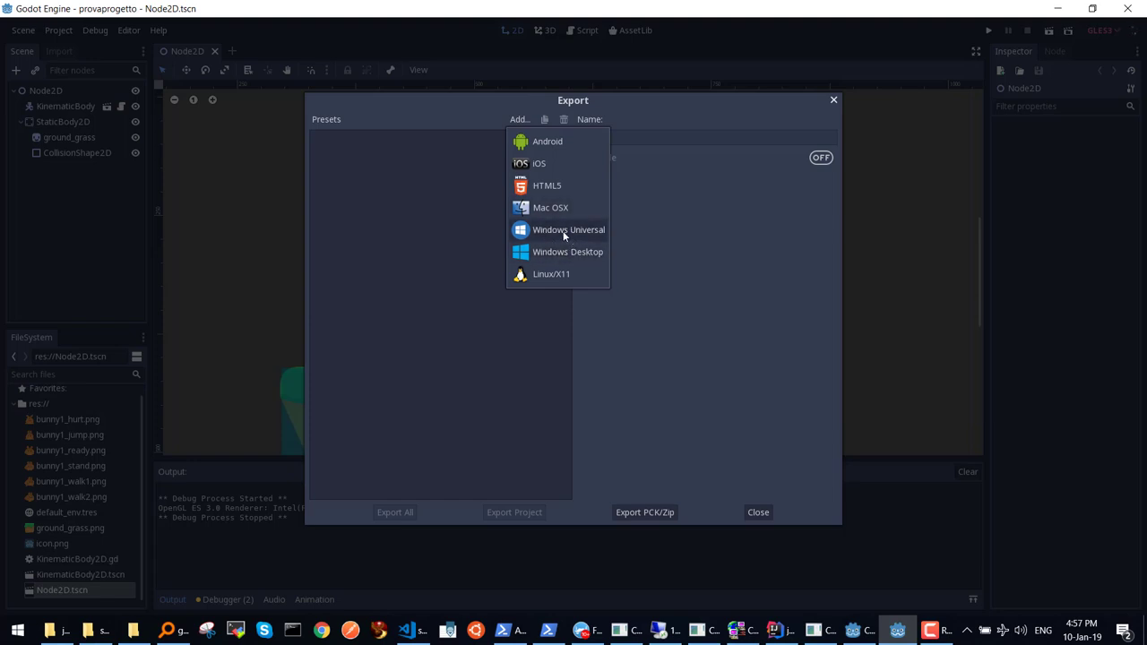
left_click(564, 234)
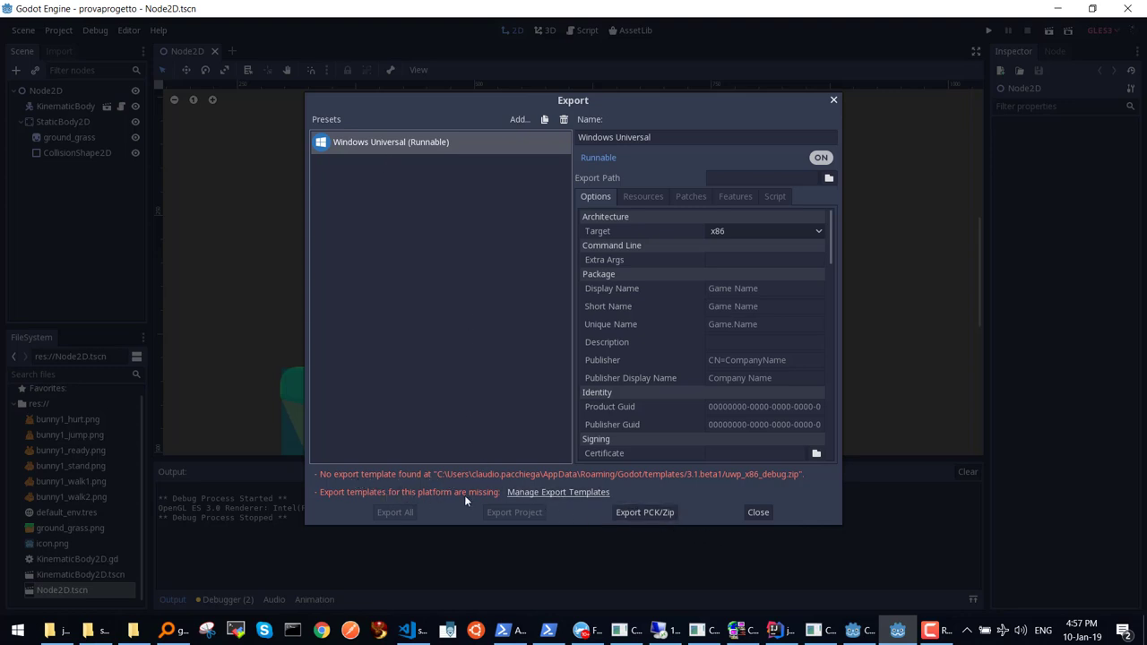
left_click(567, 495)
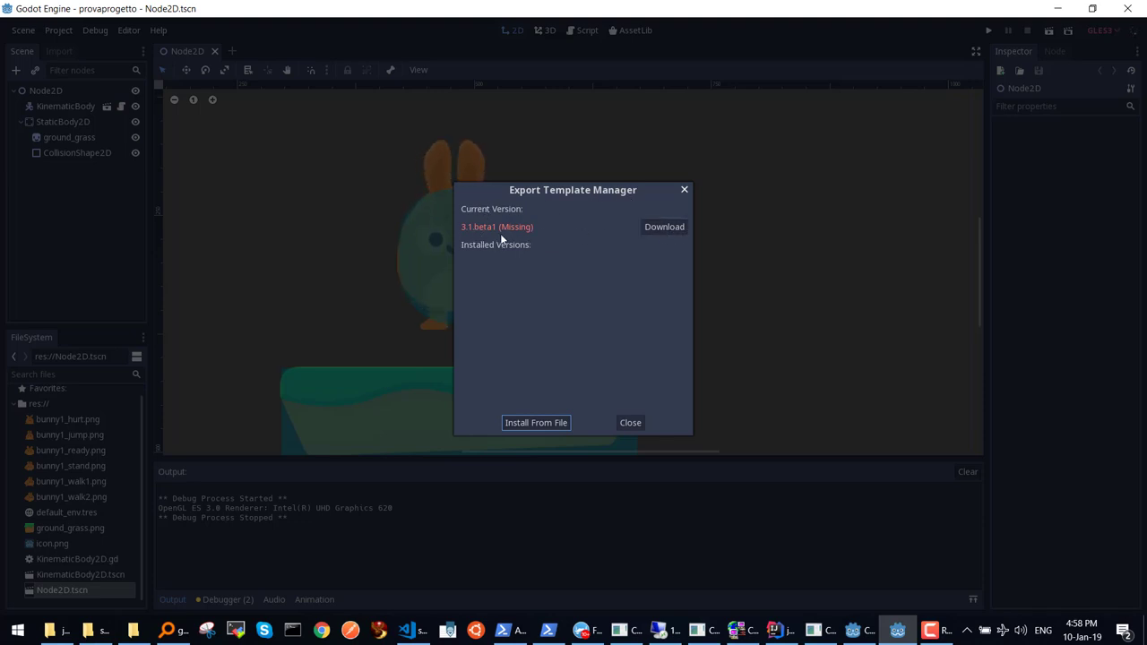
Step: Download the export templates from the Official 3.1 beta1 [HTTPS] mirror
left_click(665, 226)
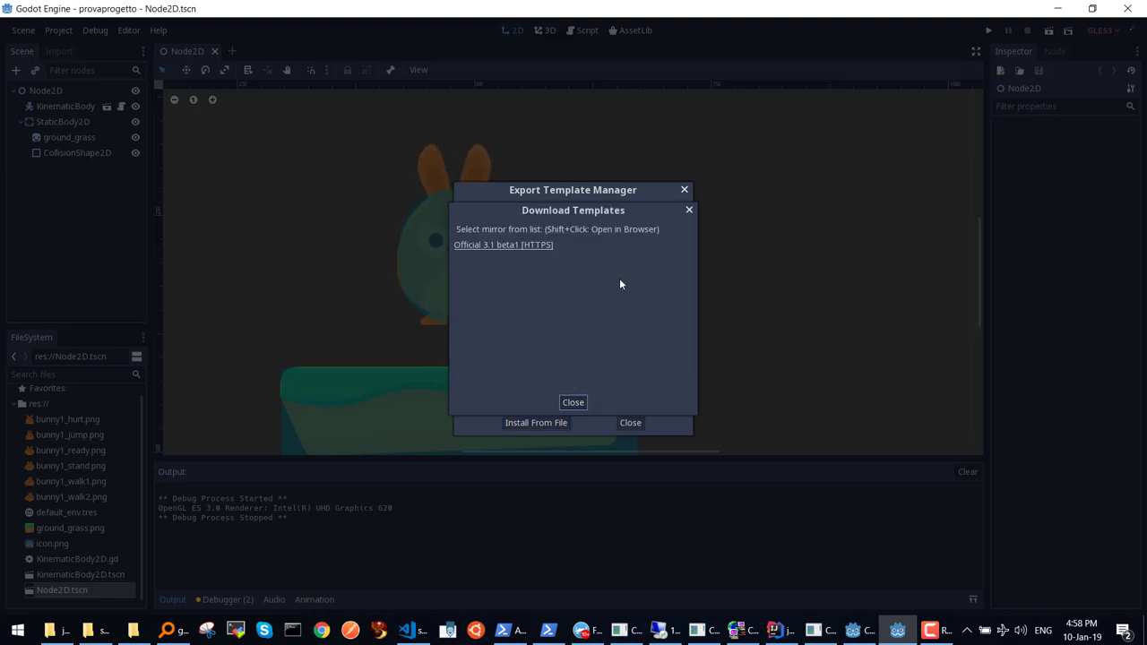
left_click(511, 247)
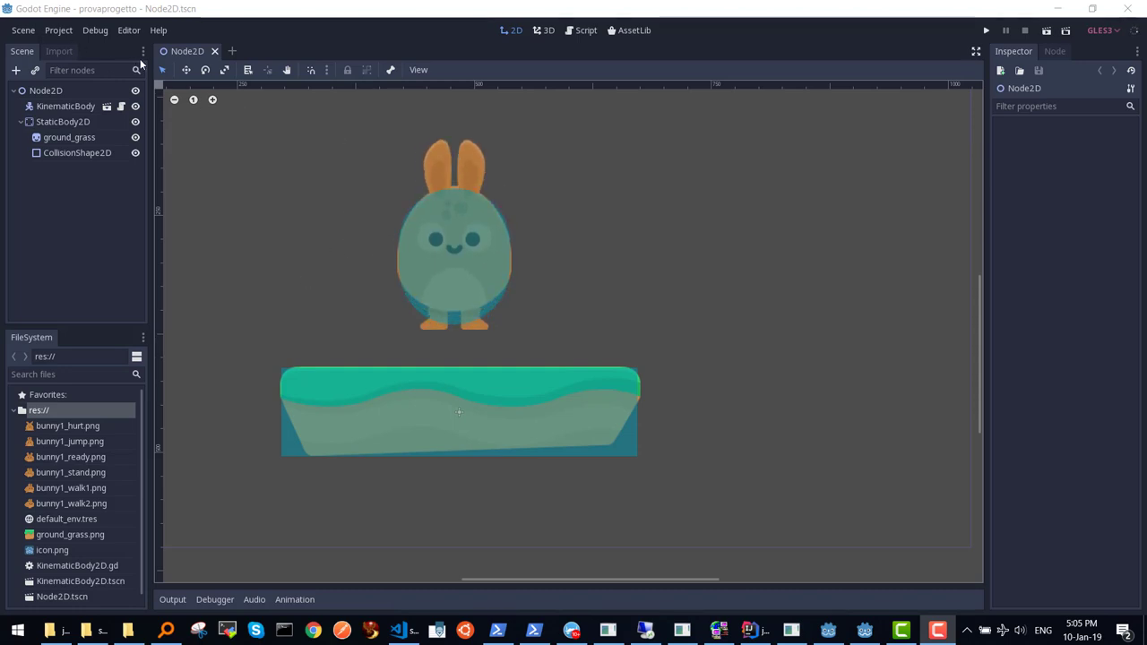
Step: Select the Windows Desktop preset and start renaming it, then discard and close Export
left_click(56, 29)
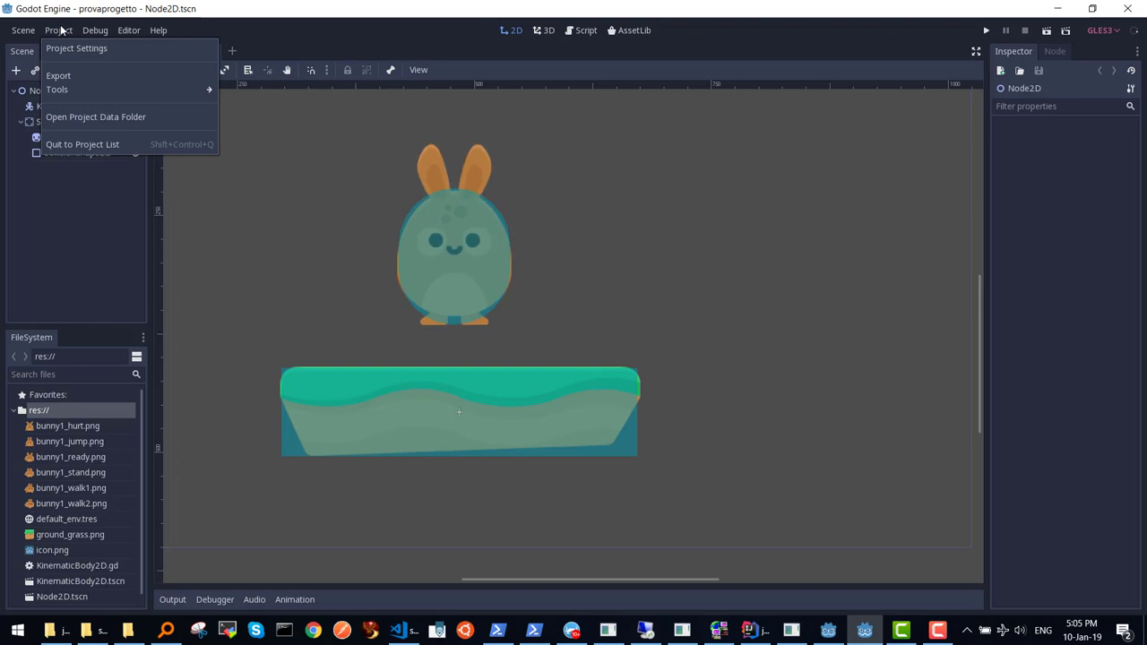
left_click(76, 75)
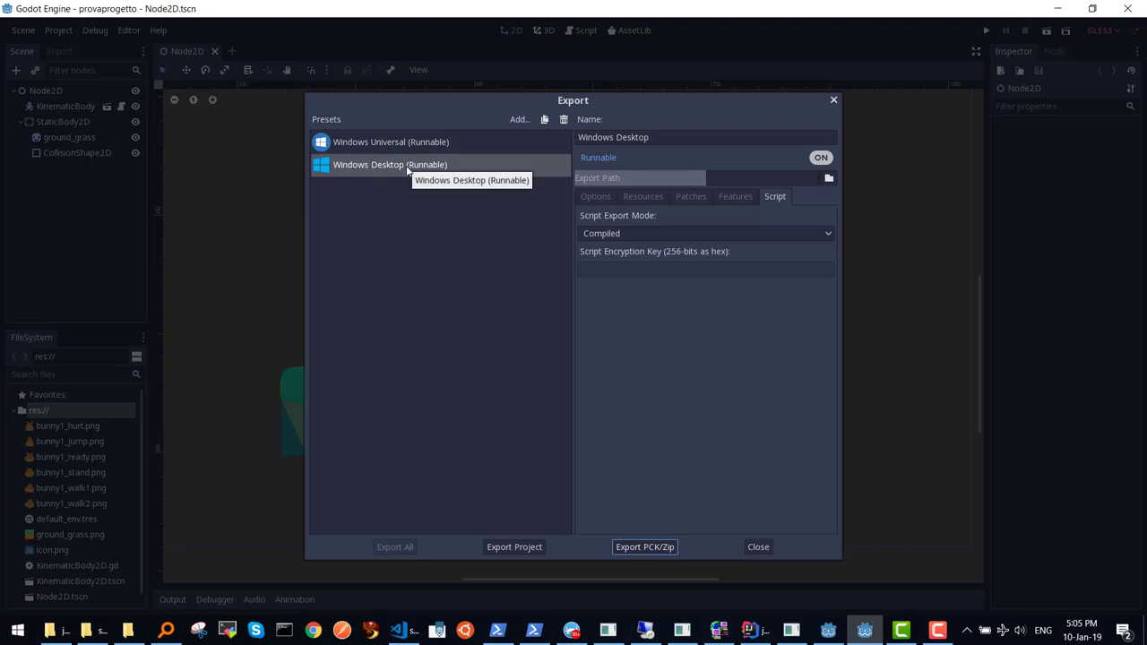
left_click(452, 172)
double_click(617, 136)
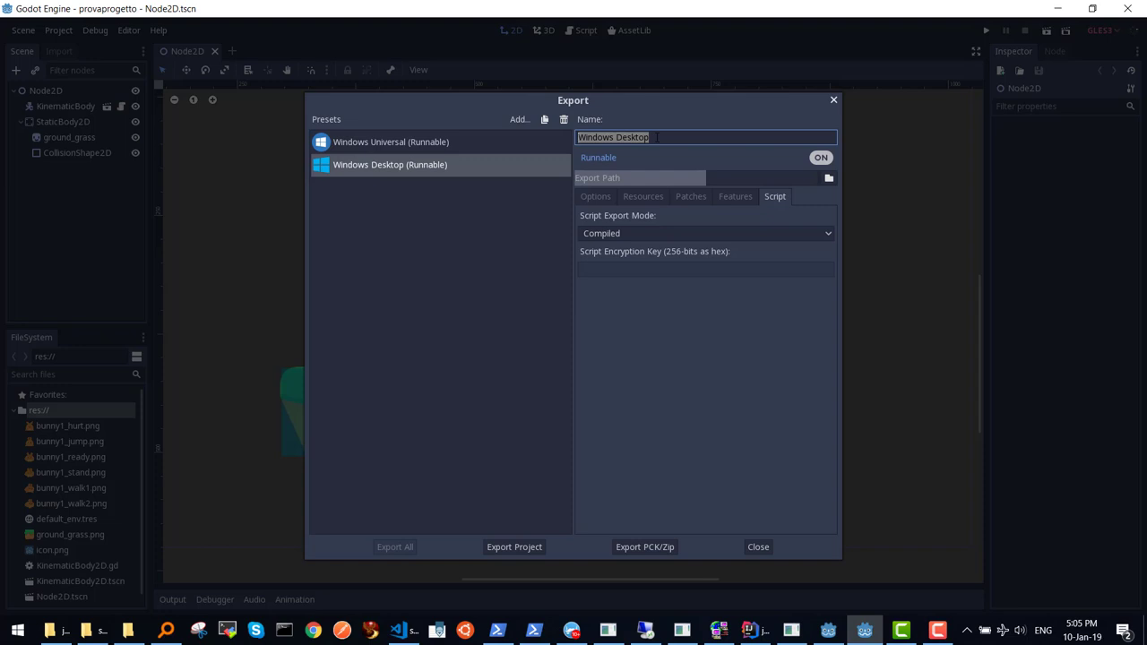
type("conigl")
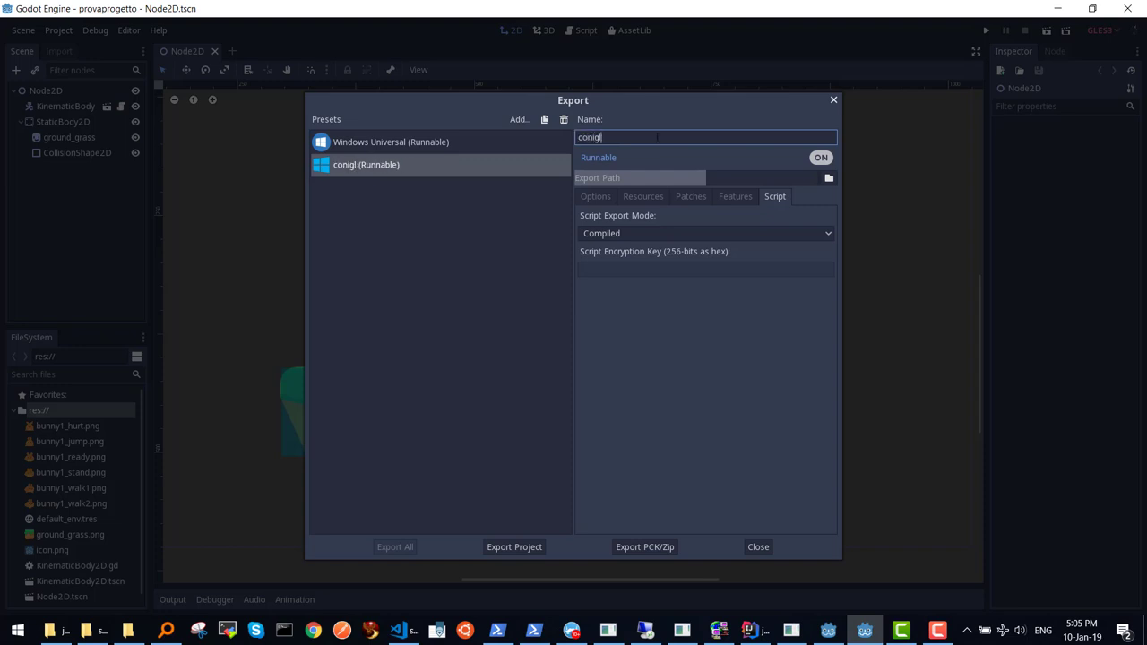
key("BackSpace")
key("BackSpace")
key("BackSpace")
key("BackSpace")
key("BackSpace")
key("Escape")
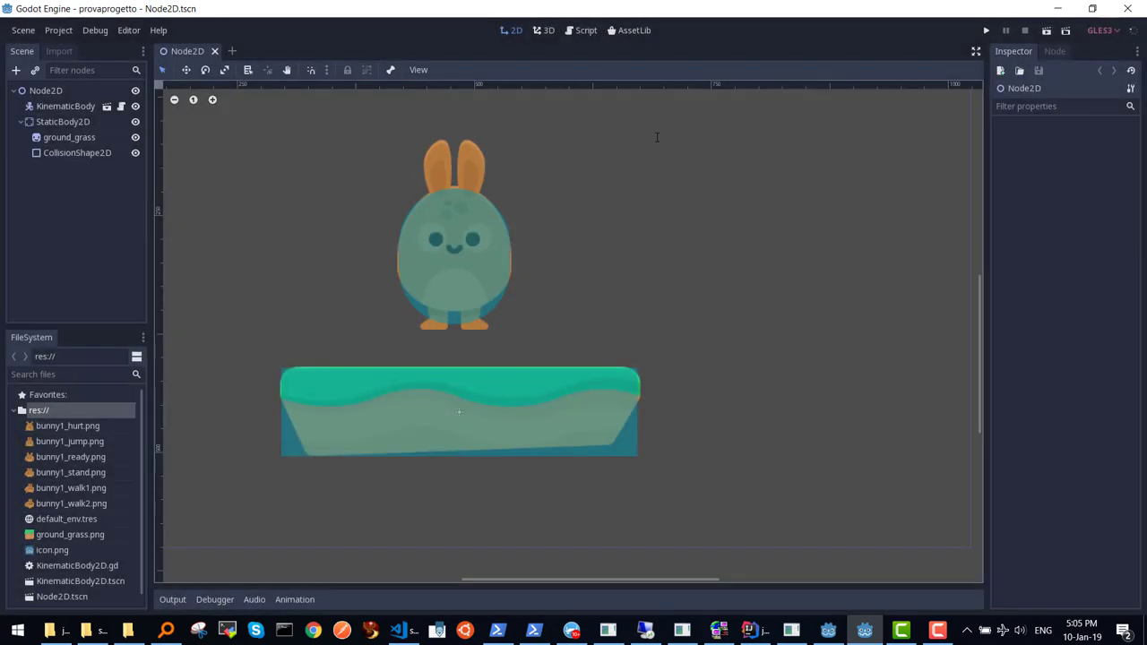
Step: Reopen Project > Export and name the Windows preset 'Windows exe'
left_click(57, 29)
left_click(70, 79)
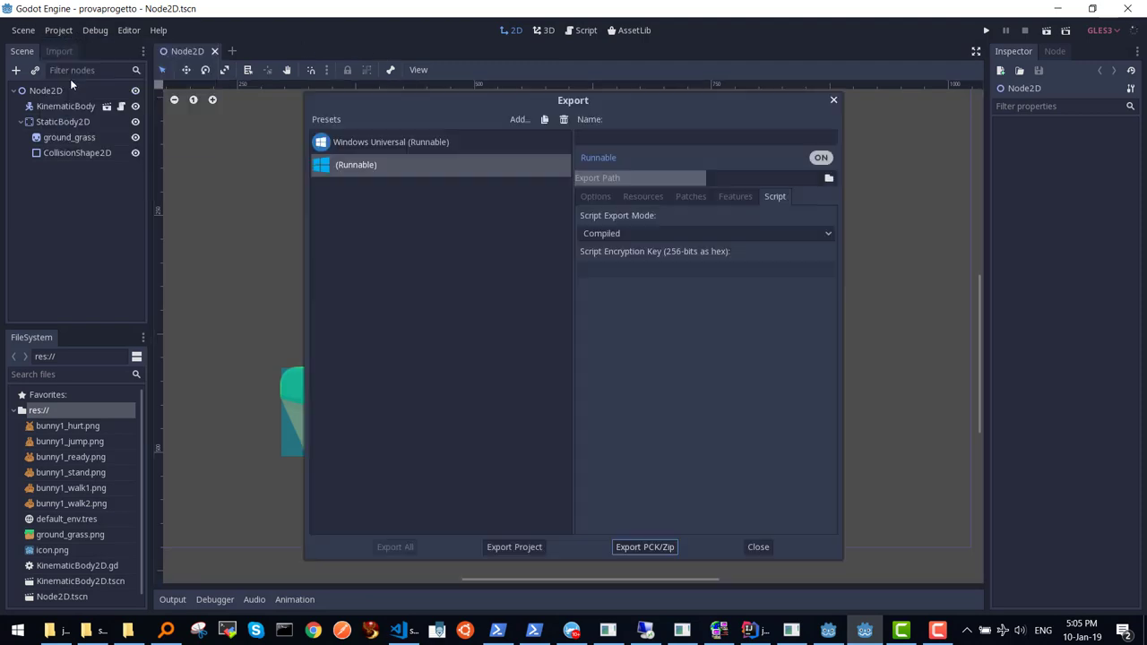
left_click(608, 139)
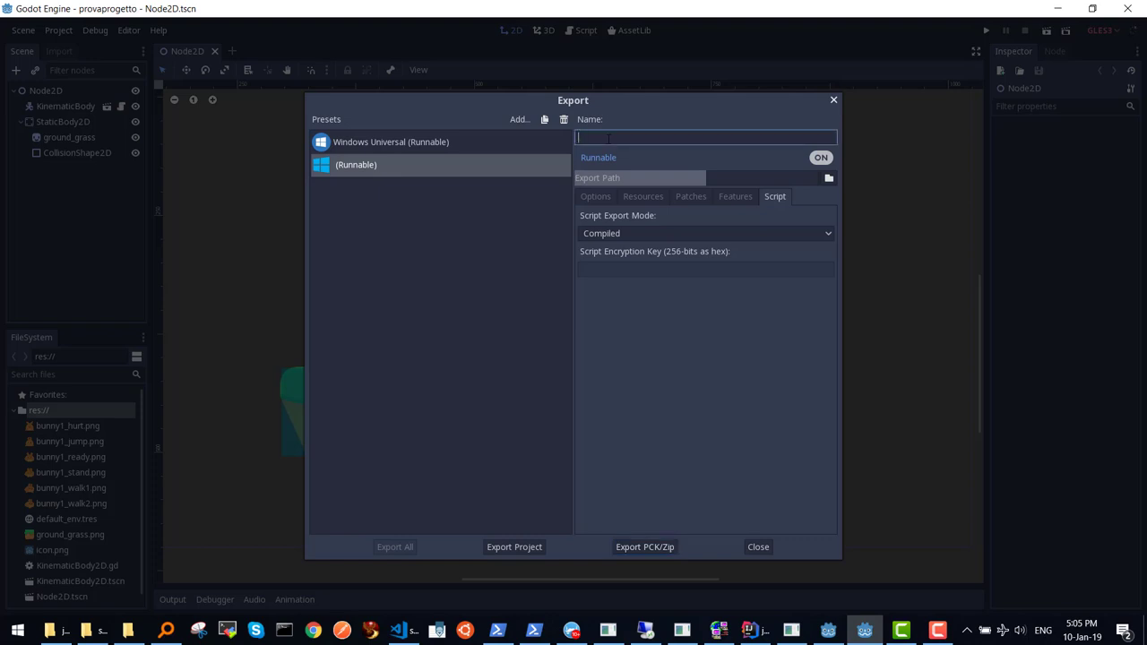
type("Windows ")
type("exe")
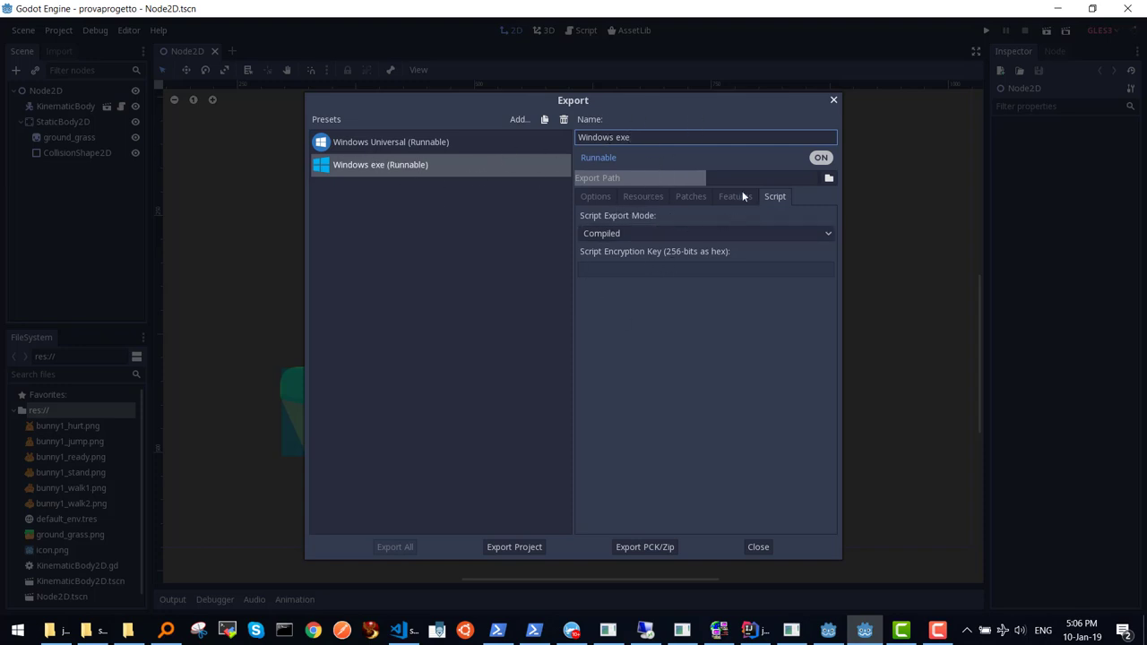
key("Tab")
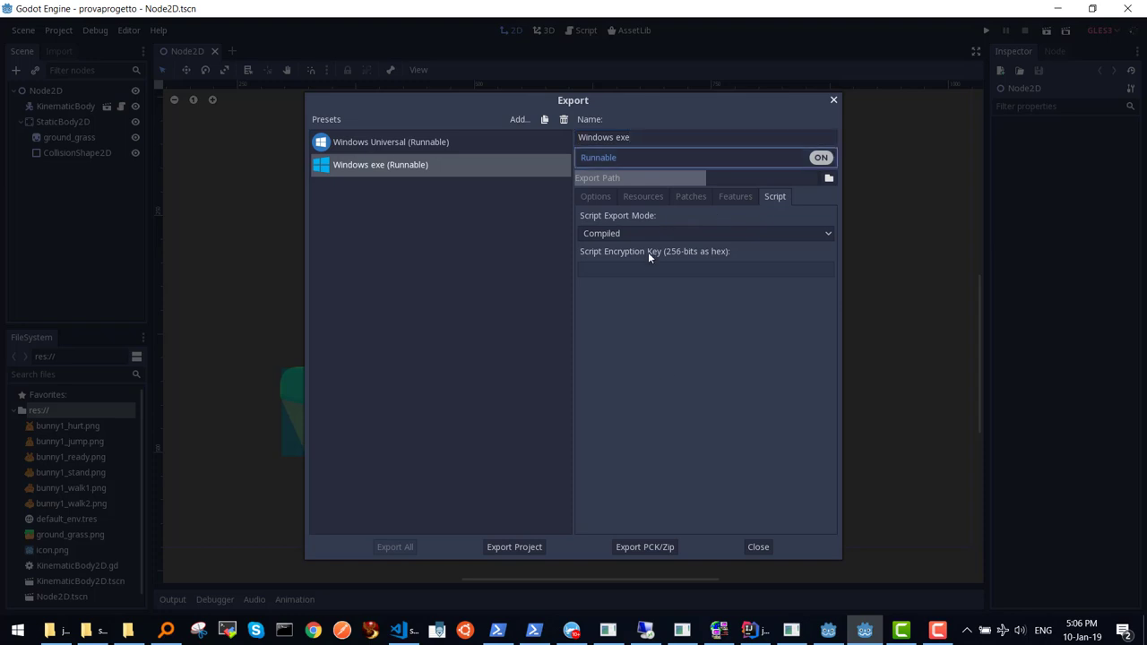
Step: Export the project as coniglio.exe into the Documents folder
left_click(518, 546)
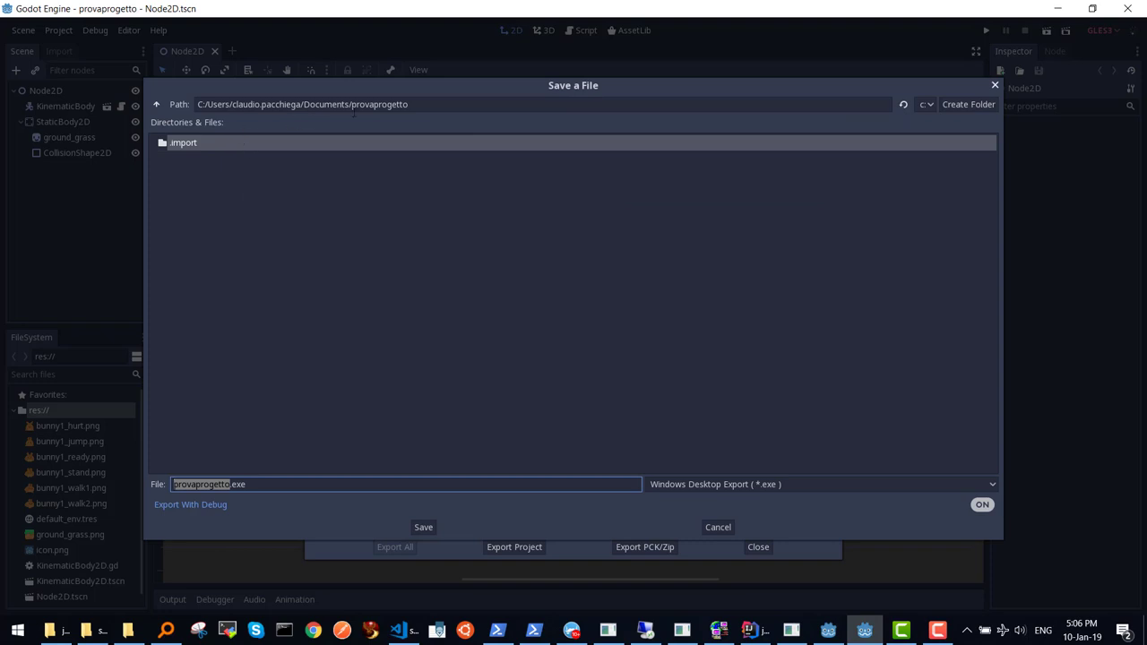
left_click(158, 104)
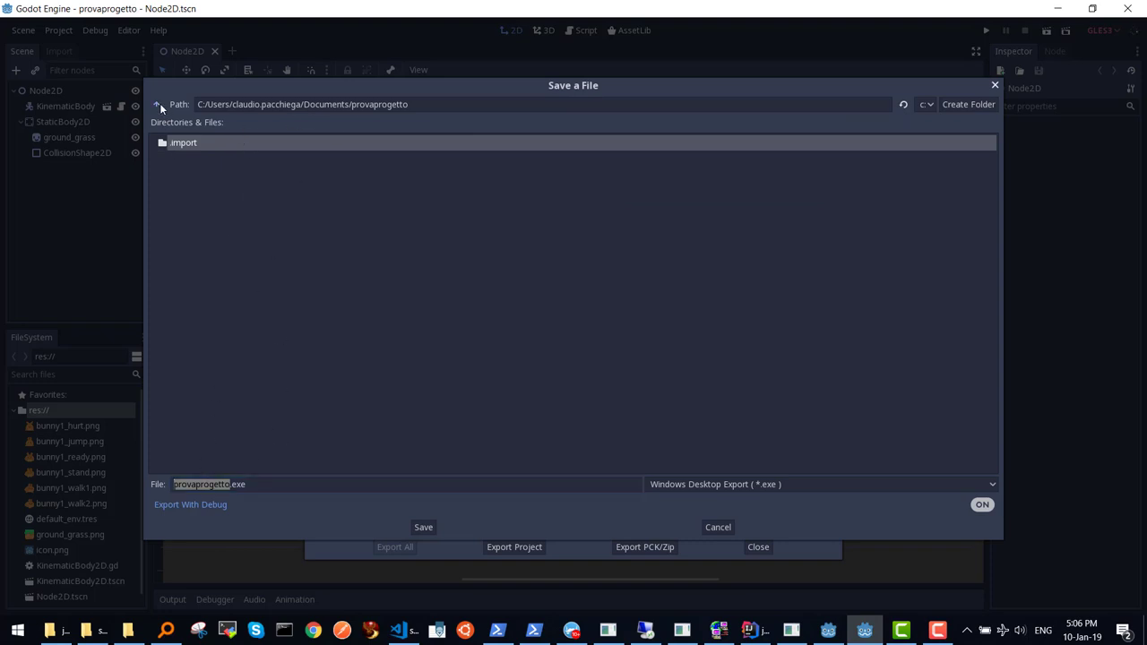
left_click(199, 484)
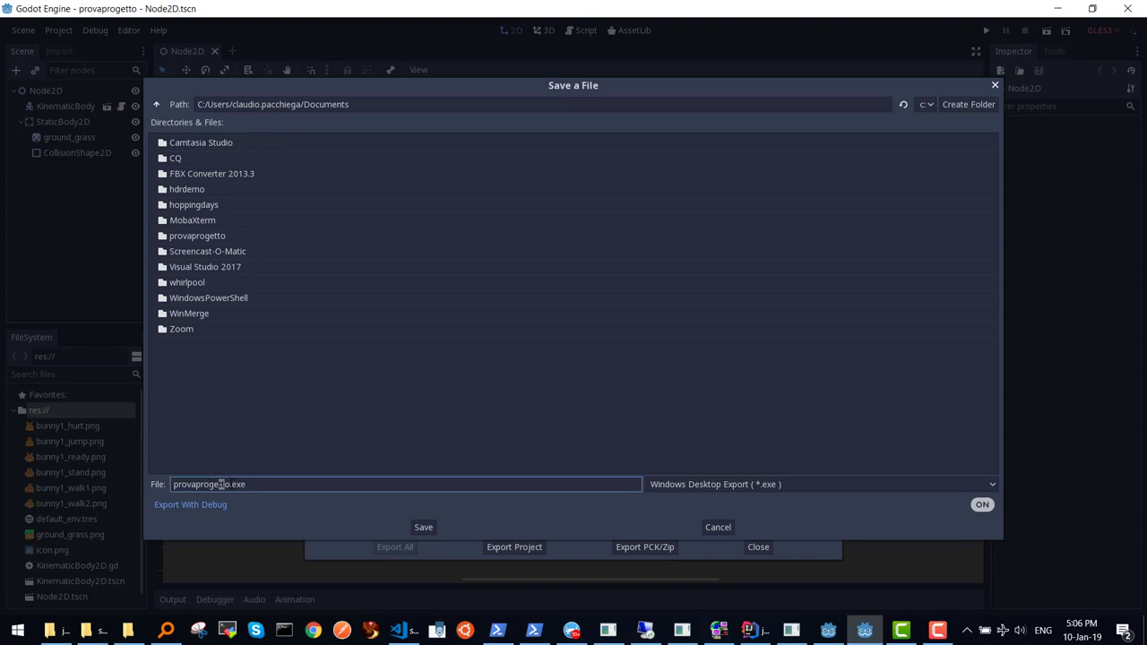
left_click_drag(231, 484, 157, 485)
type("coniglio")
left_click(417, 527)
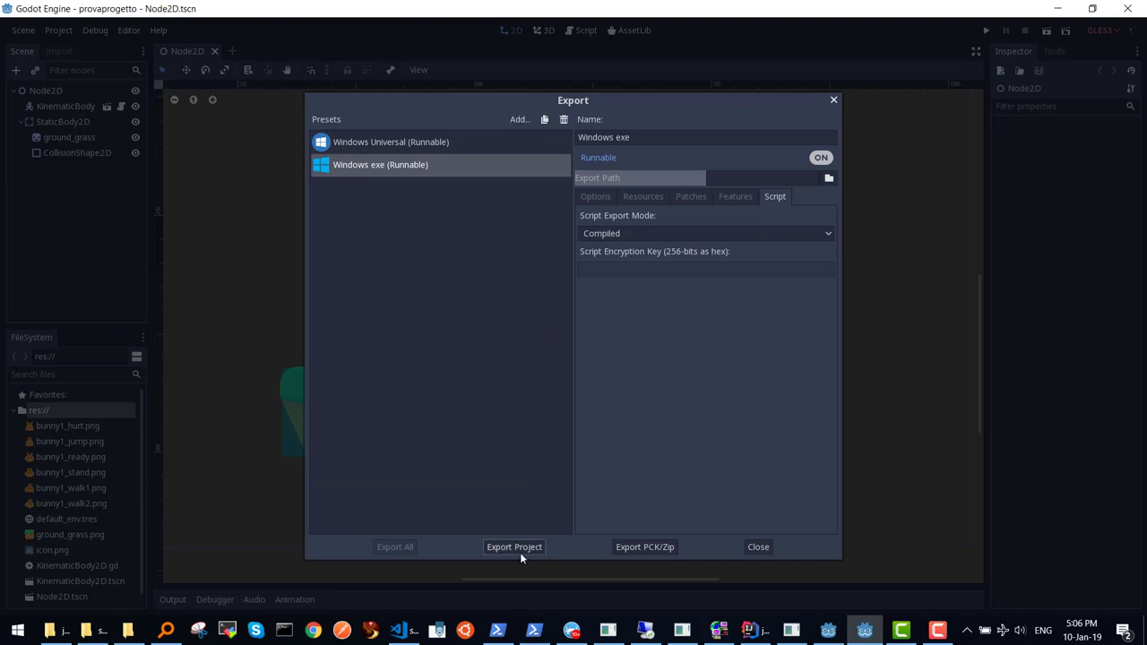
Step: Search Everything for 'coniglio.exe' and bring up the found file's context menu
left_click(164, 634)
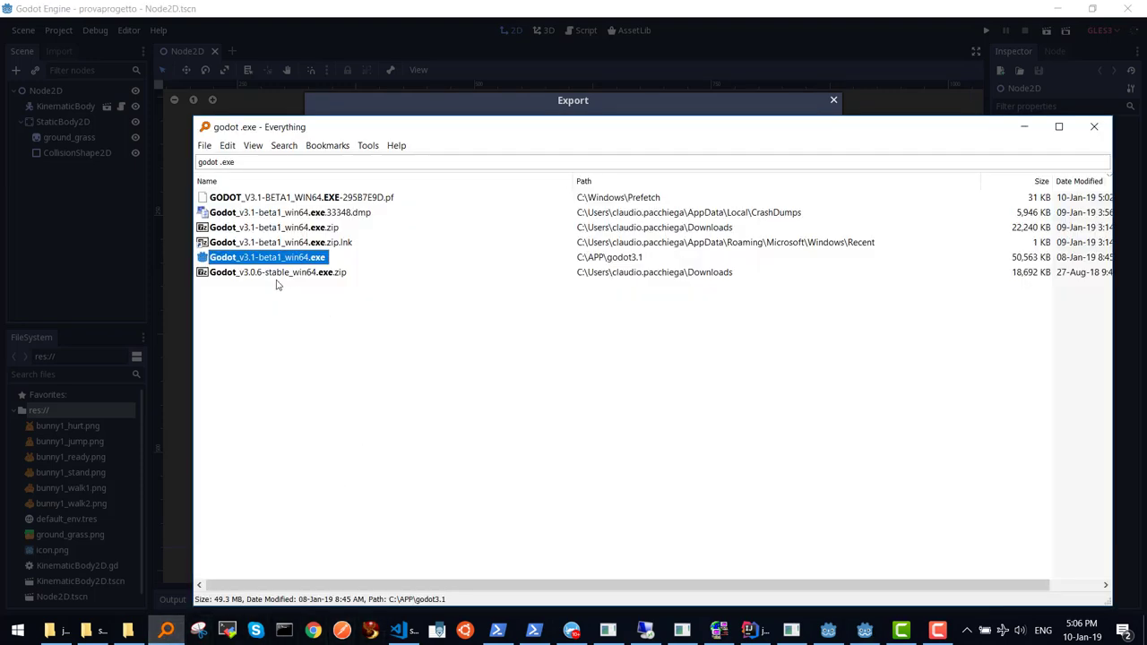
left_click_drag(248, 164, 193, 162)
type("n")
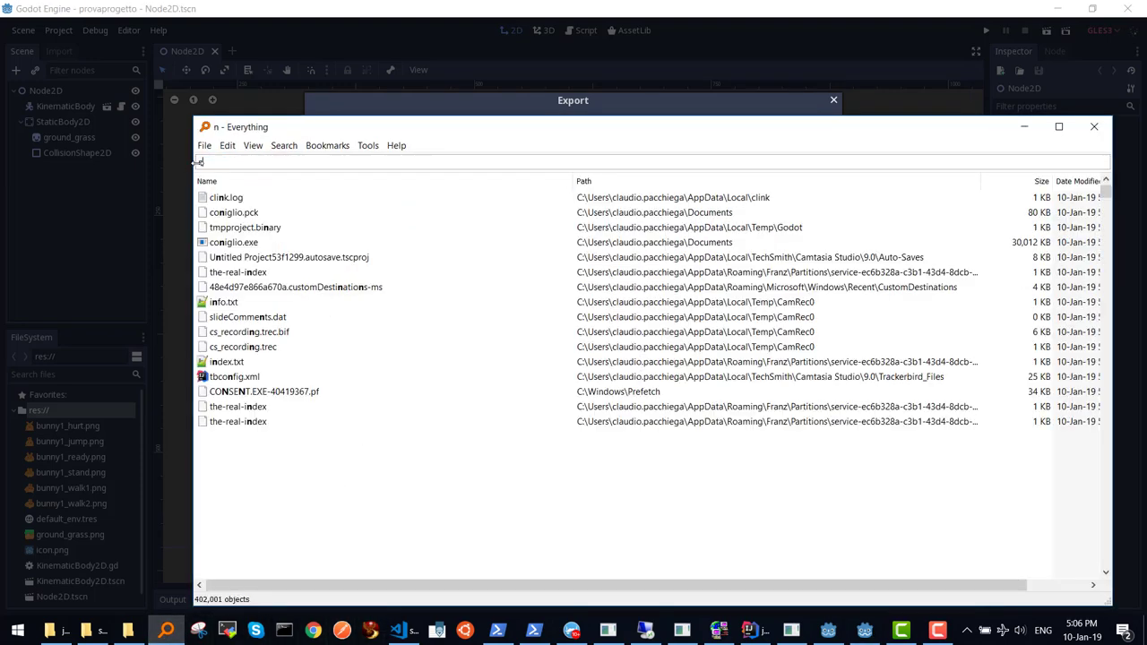
key("BackSpace")
type("conigl")
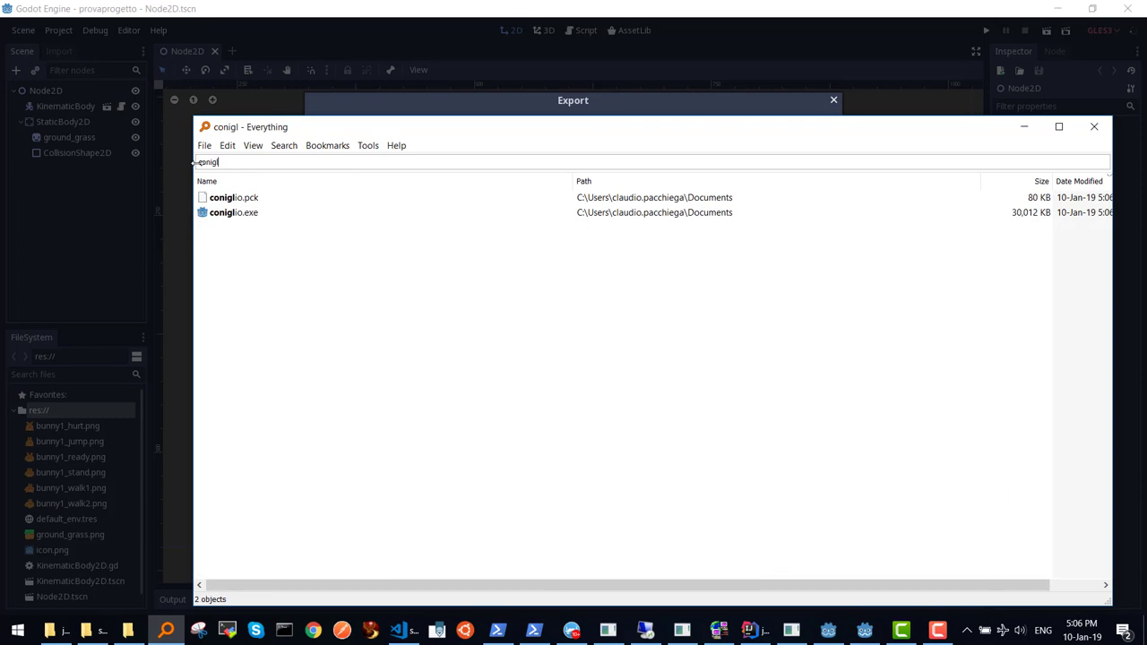
type("io.exe")
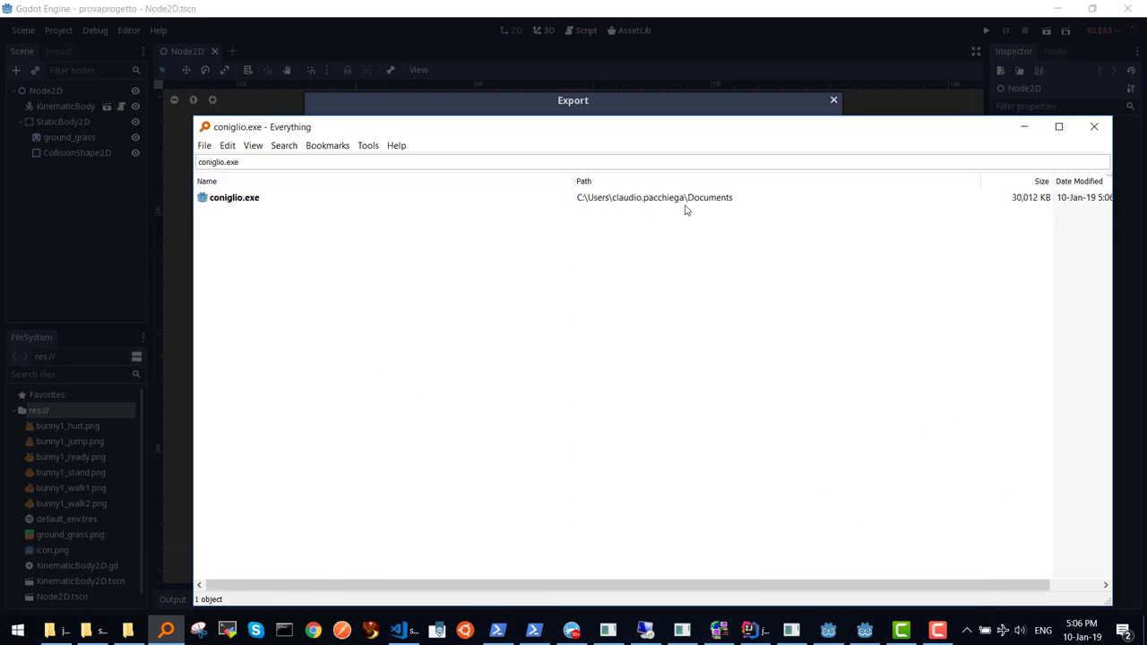
left_click_drag(877, 139, 764, 121)
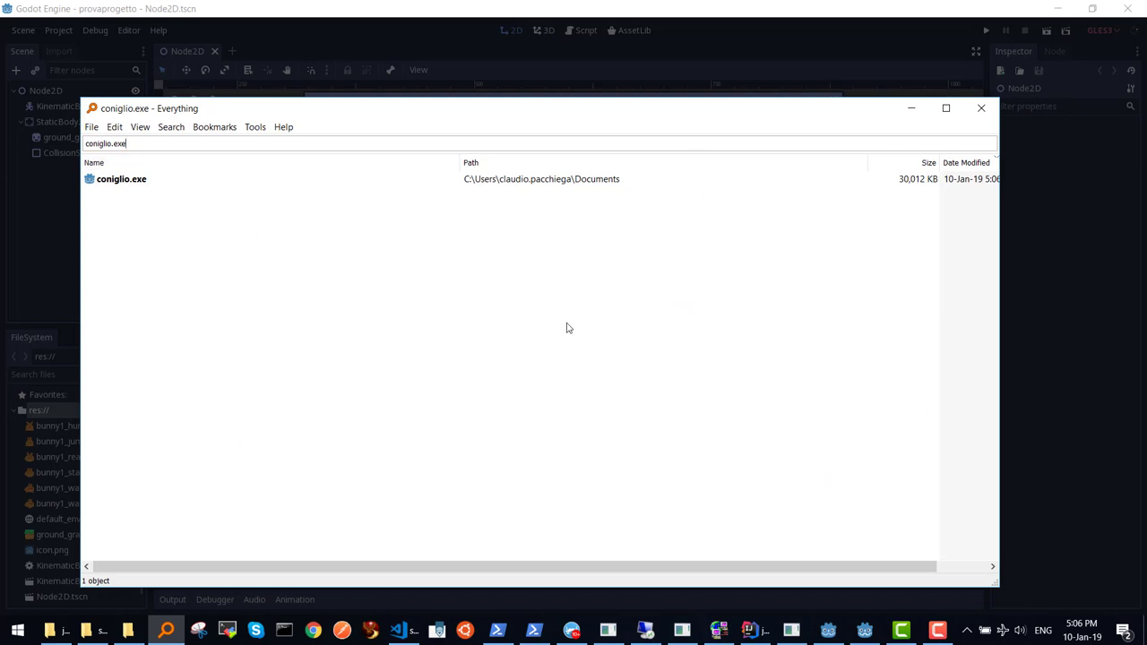
right_click(112, 178)
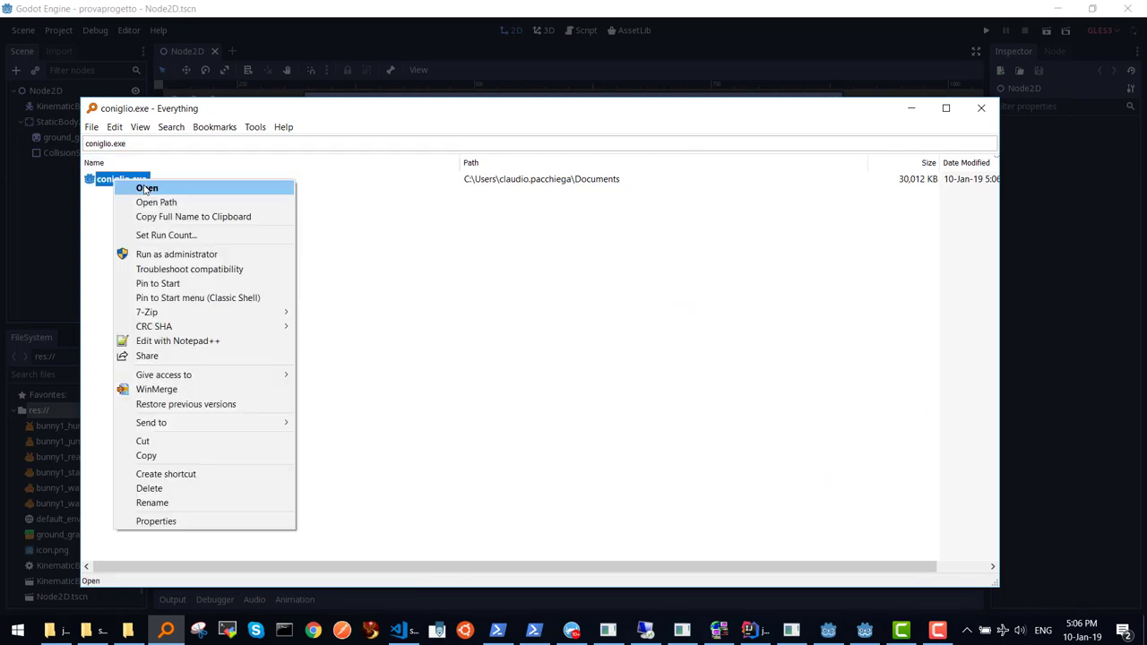
Step: Open Documents in Explorer, zip coniglio.exe into coniglio.zip with 7-Zip, and launch coniglio.exe
left_click(160, 202)
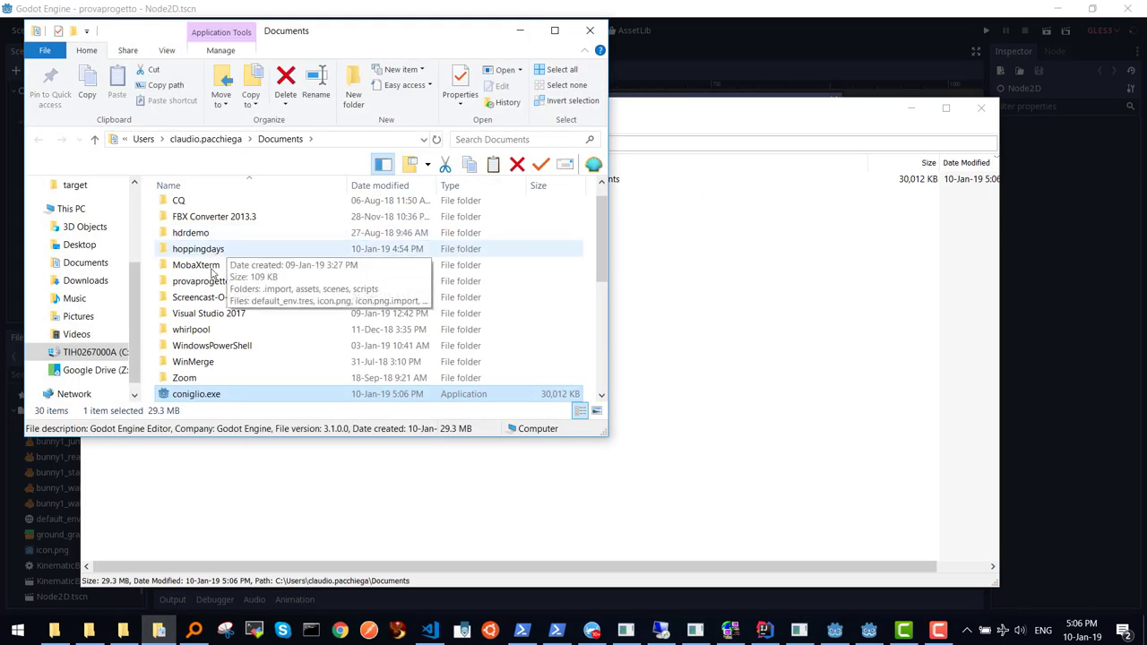
right_click(208, 399)
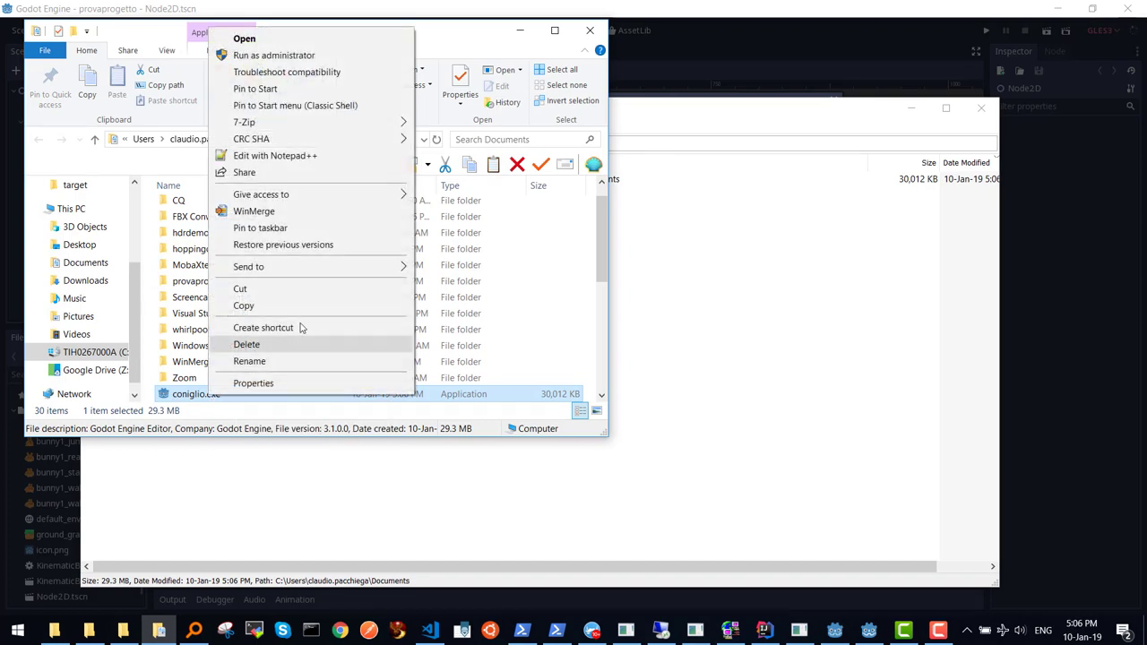
mouse_move(340, 131)
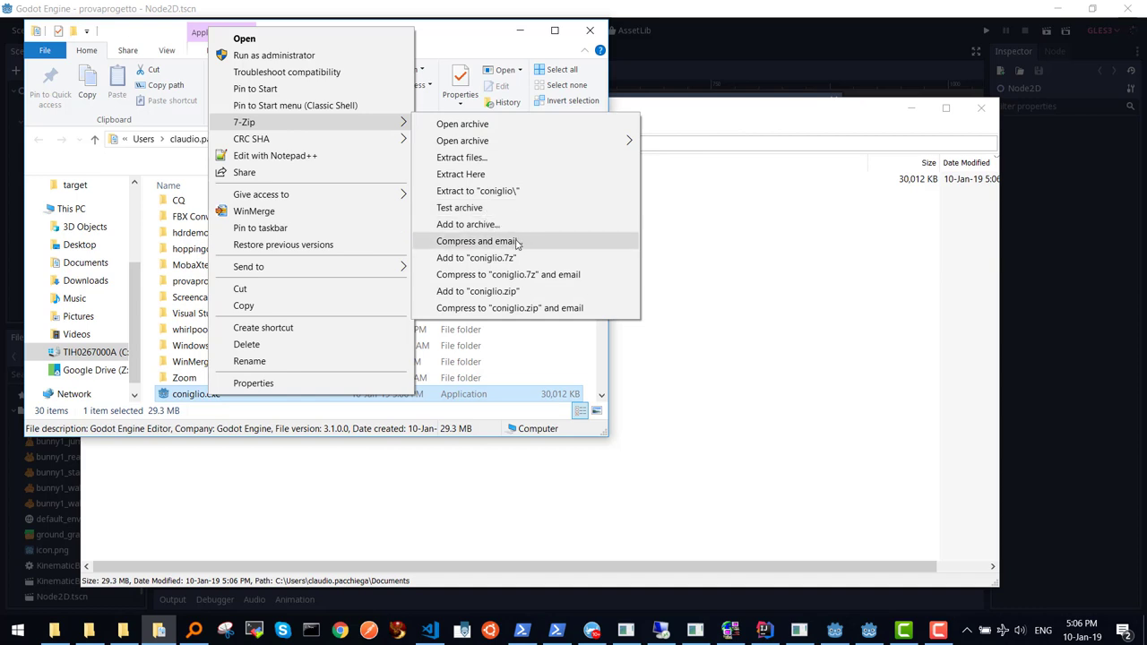
left_click(489, 292)
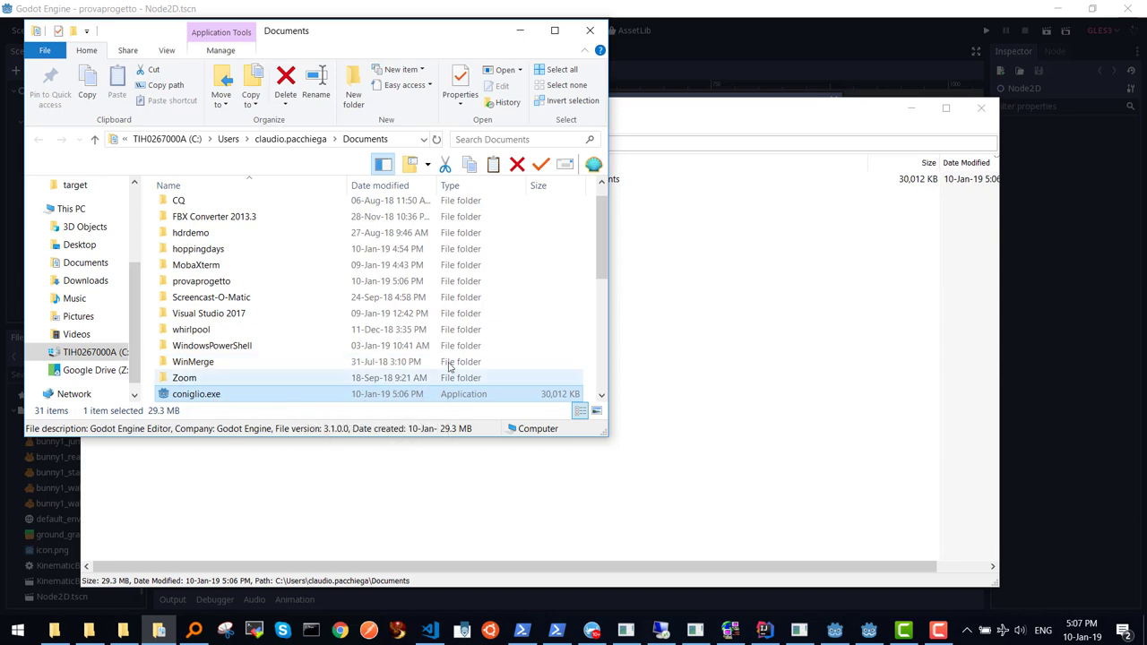
scroll(598, 257, "down", 1)
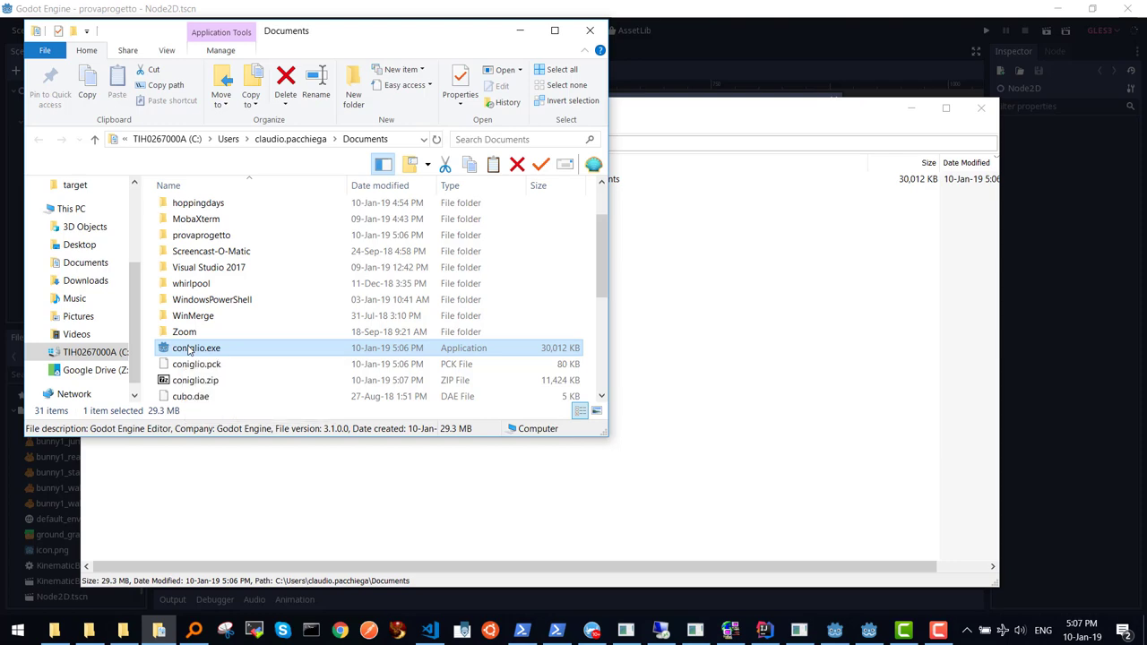
double_click(188, 348)
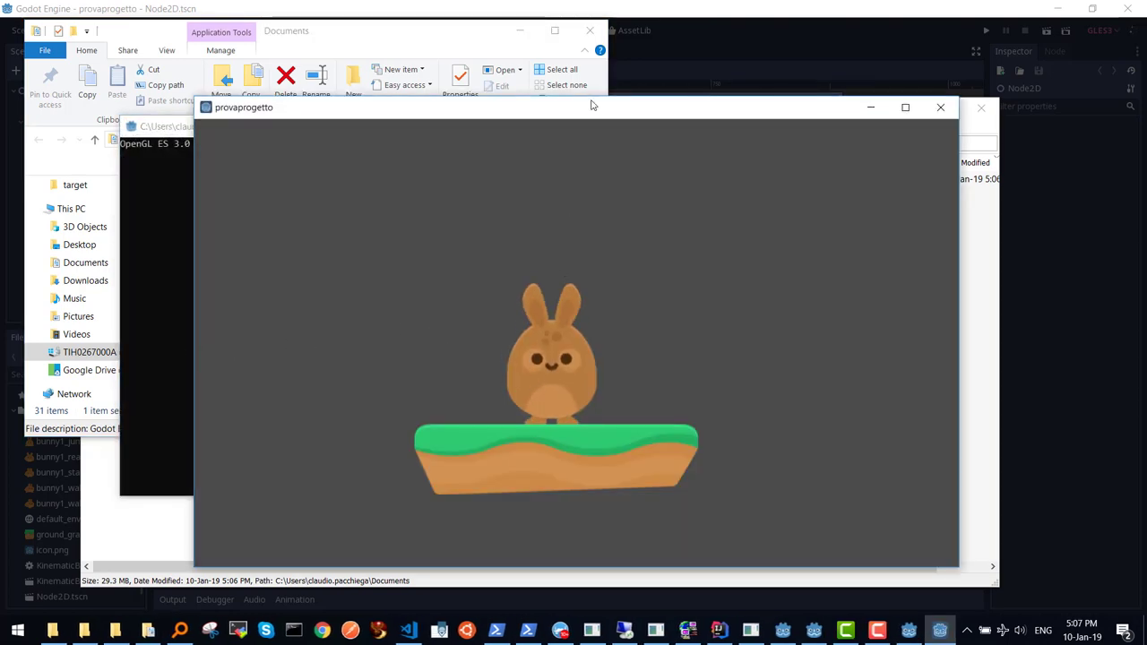
Step: Jump the bunny right with Space, then walk it left off the platform edge
mouse_move(529, 109)
left_mouse_down()
mouse_move(666, 70)
mouse_move(563, 76)
left_mouse_up()
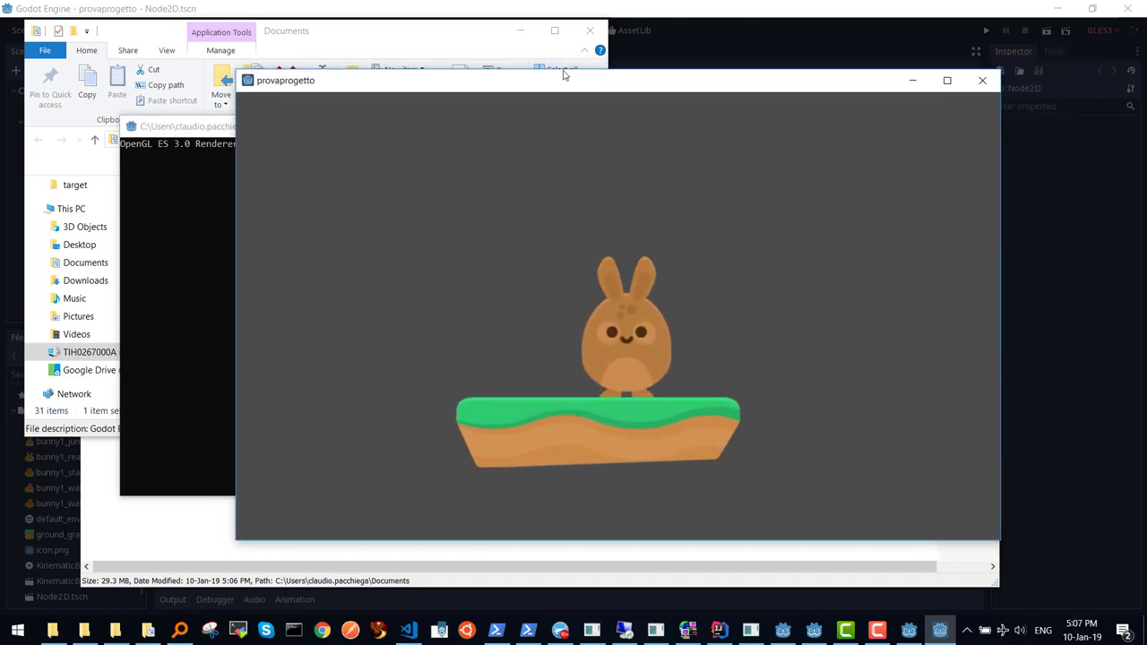
key("space")
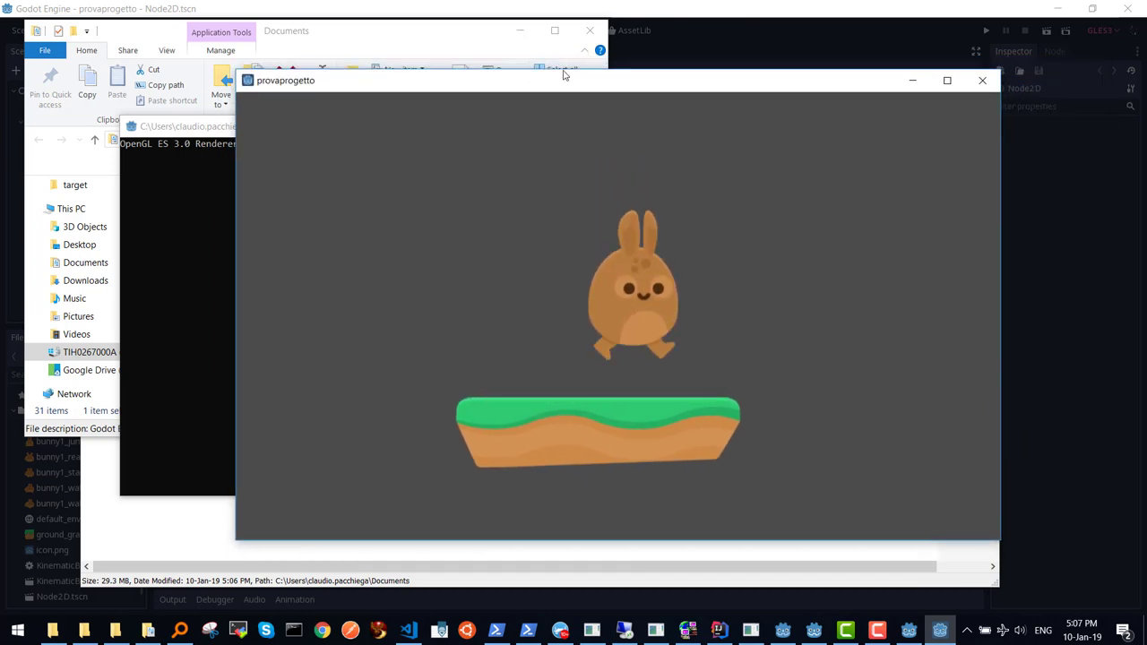
key("Right")
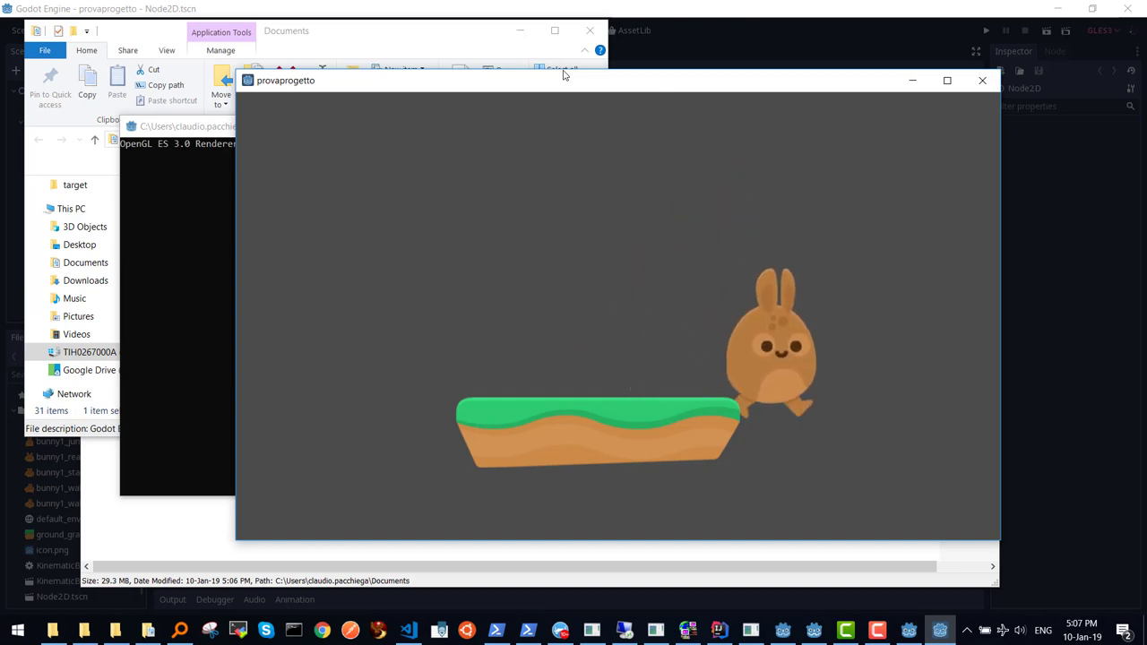
key("space")
key("Left")
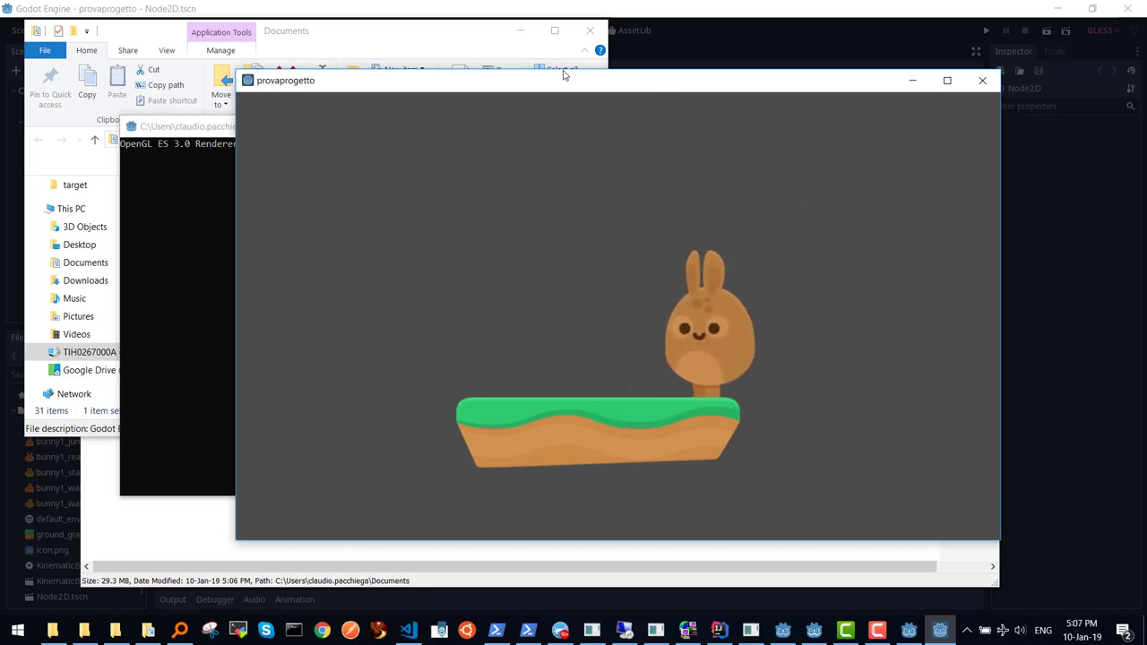
key("Left")
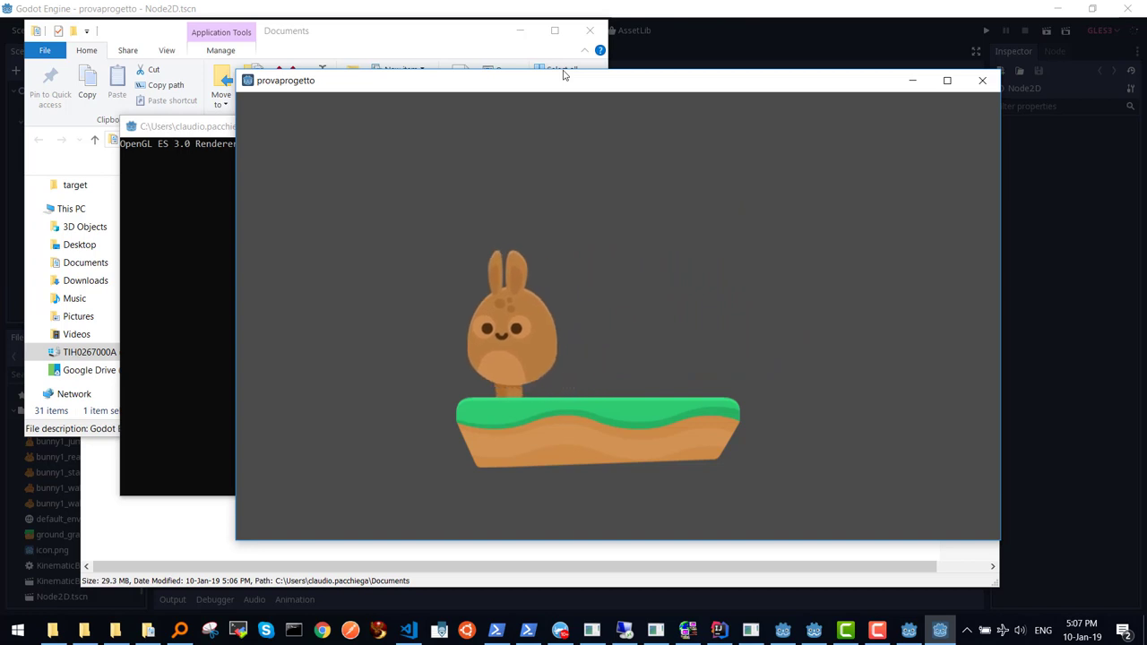